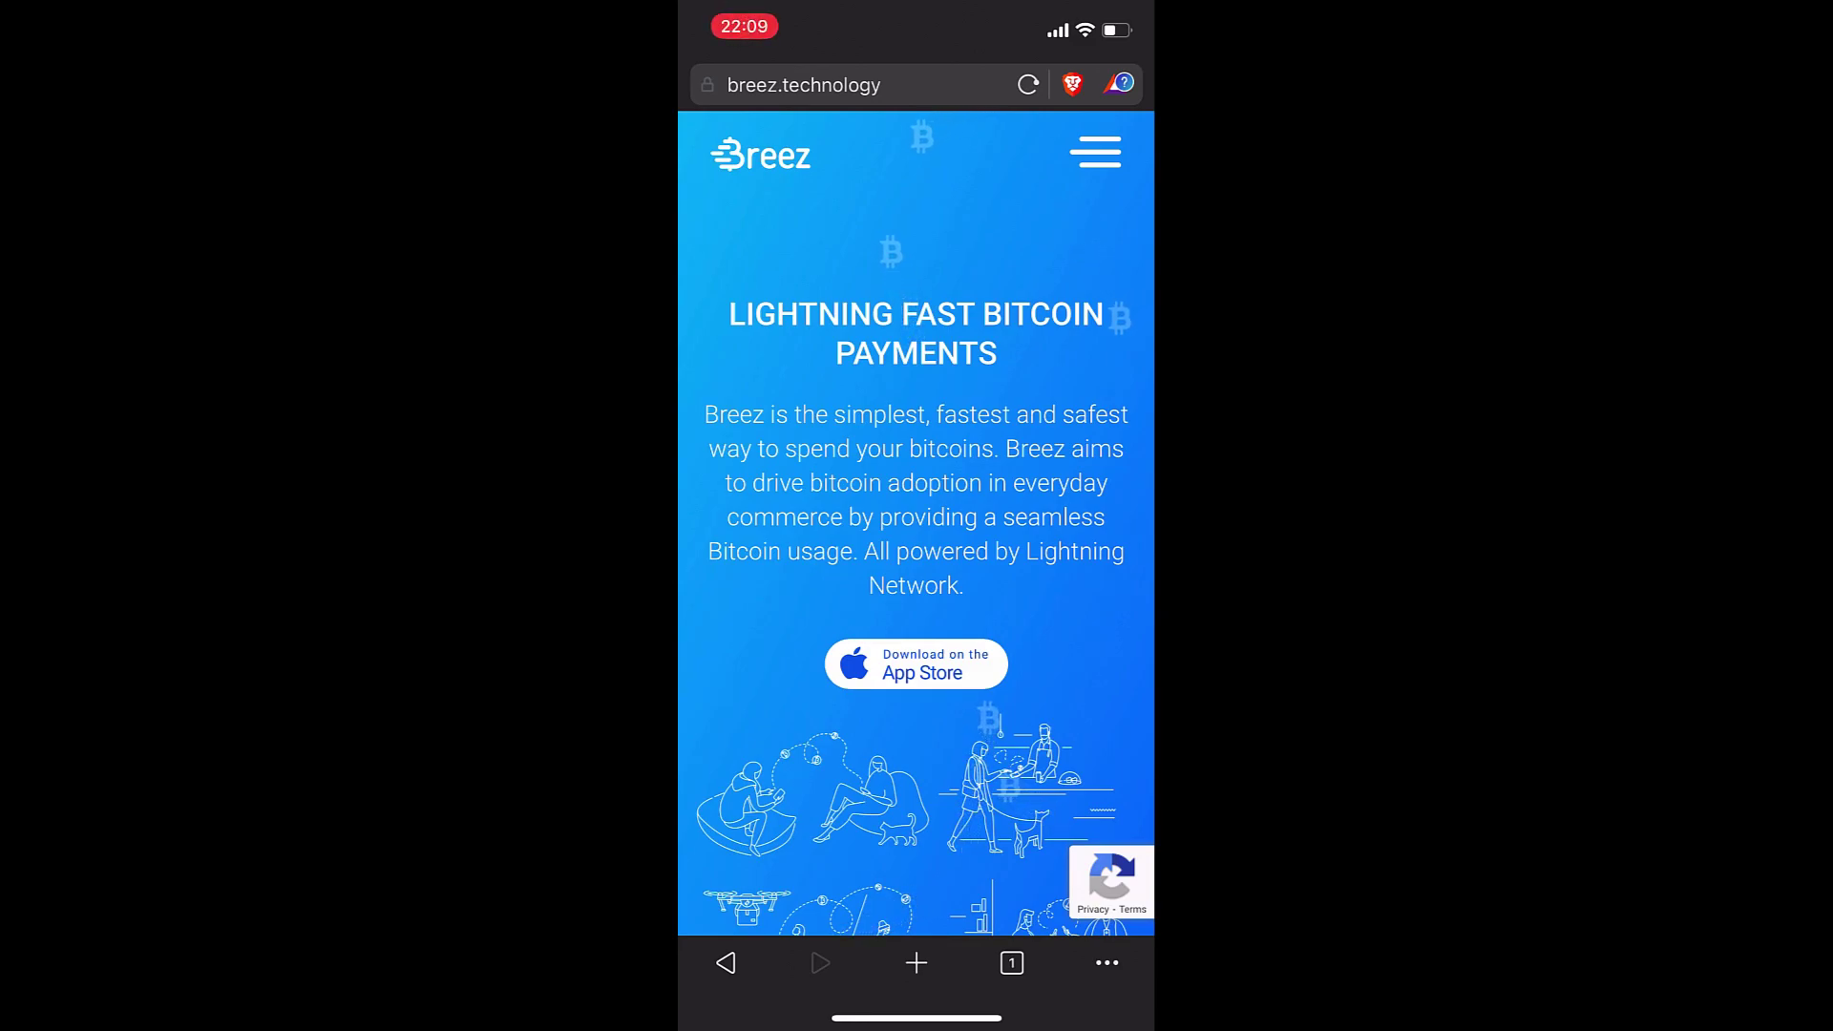
# Open the Breez TestFlight invitation from the App Store button on breez.technology.
pyautogui.click(916, 664)
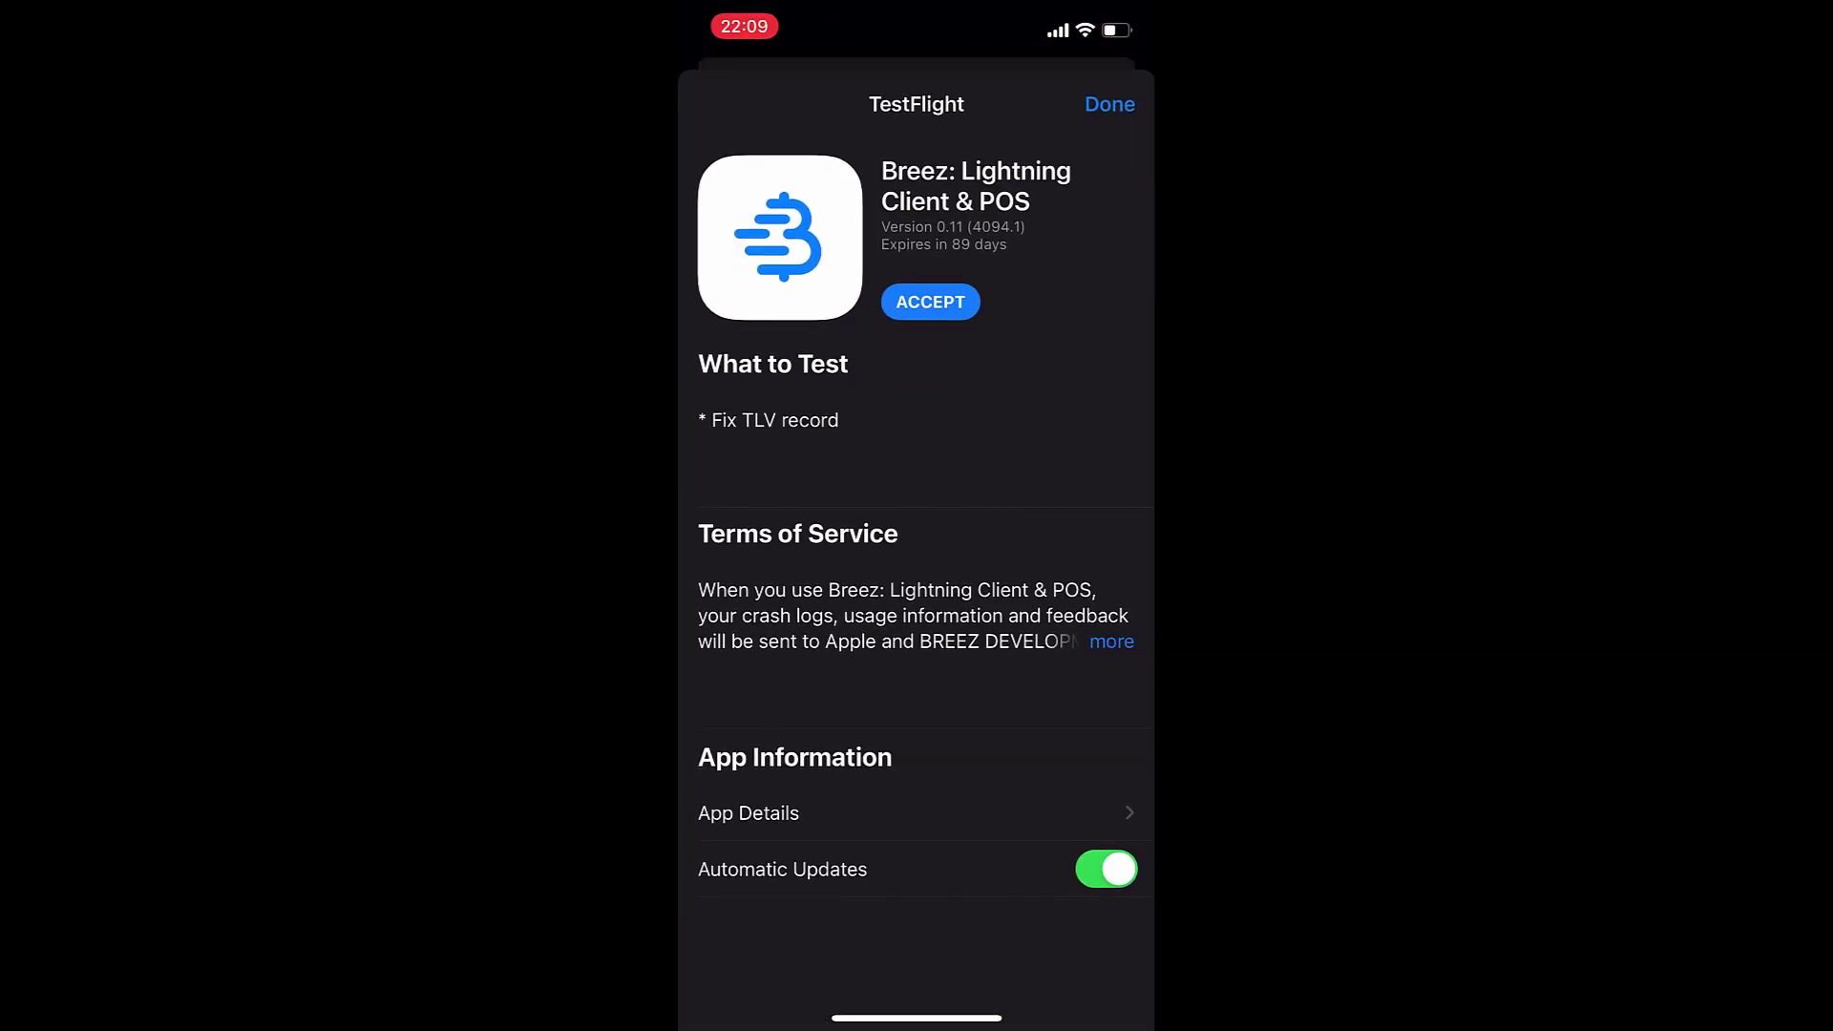
# Accept the Breez: Lightning Client & POS beta invitation in TestFlight.
pyautogui.click(930, 302)
# Open Breez's Point of Sale keypad and enter a 5.10 EUR amount.
pyautogui.click(798, 499)
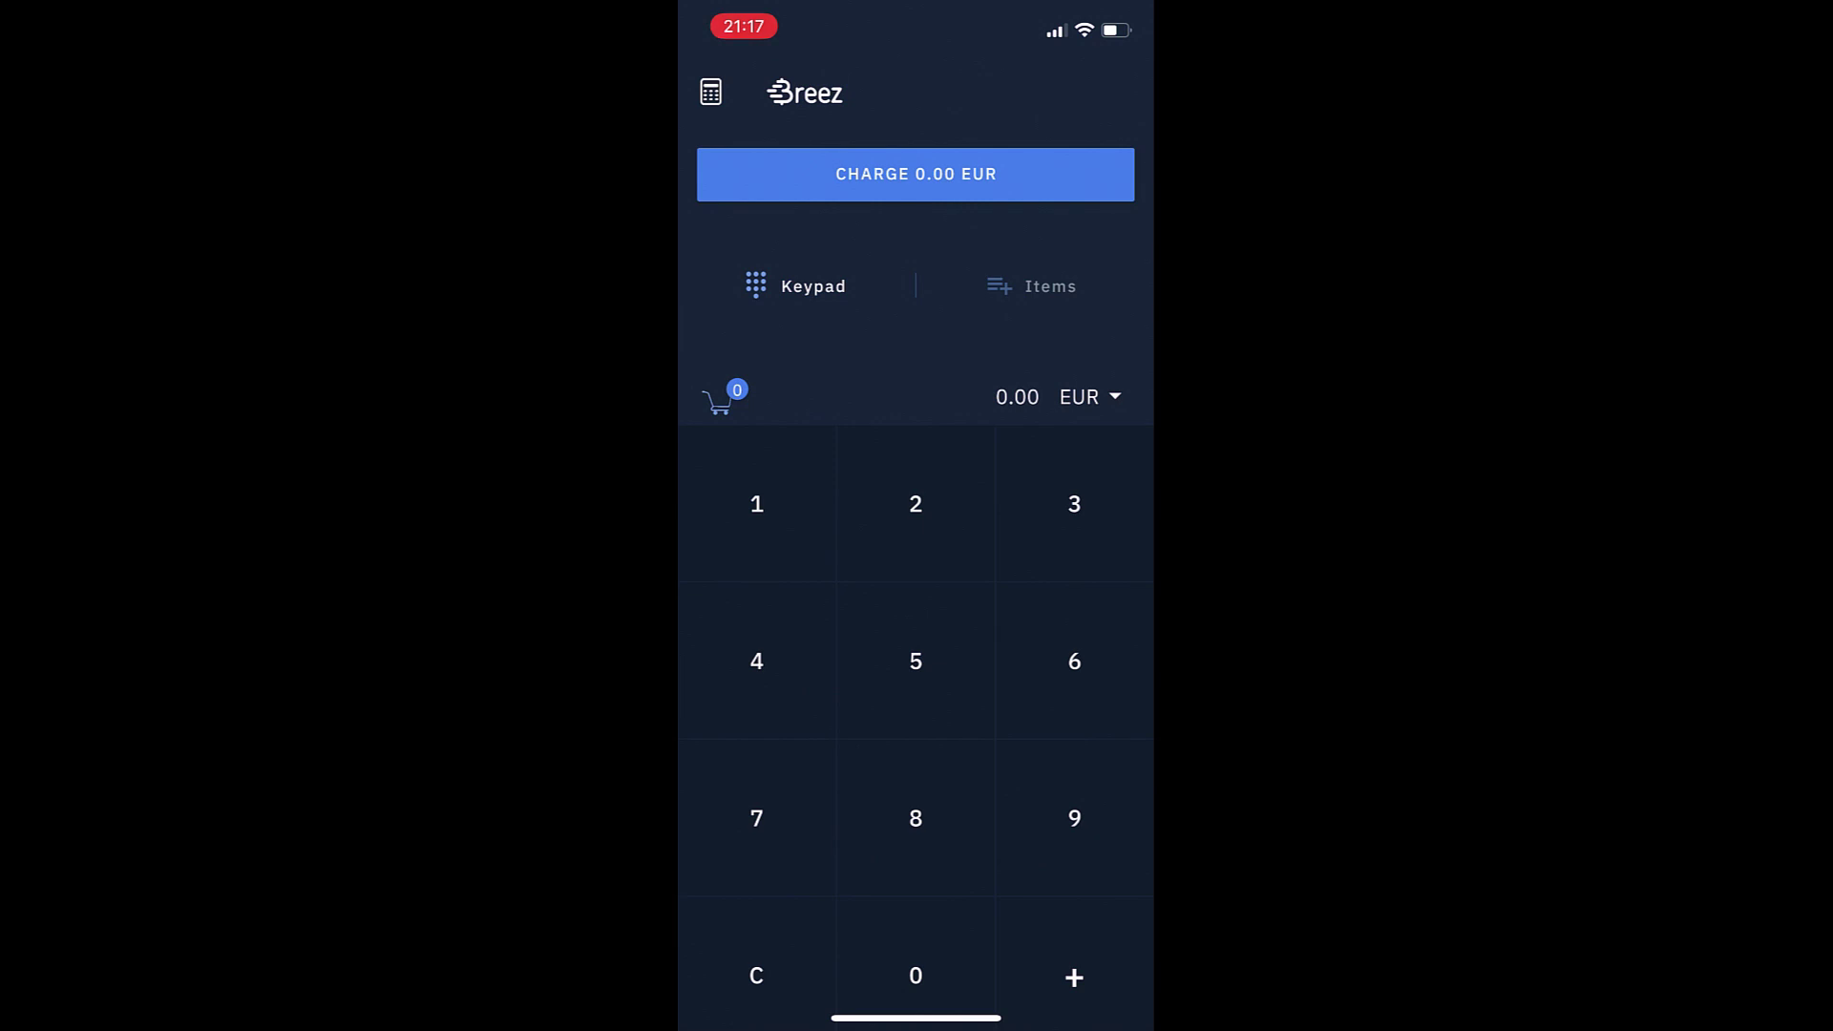
pyautogui.click(916, 660)
pyautogui.click(756, 503)
pyautogui.click(915, 975)
# Charge 5.10 EUR to show the Scan to Pay QR code.
pyautogui.click(833, 174)
# Start a new item on the Items tab named 'Coffee Espresso'.
pyautogui.click(1031, 286)
pyautogui.click(792, 456)
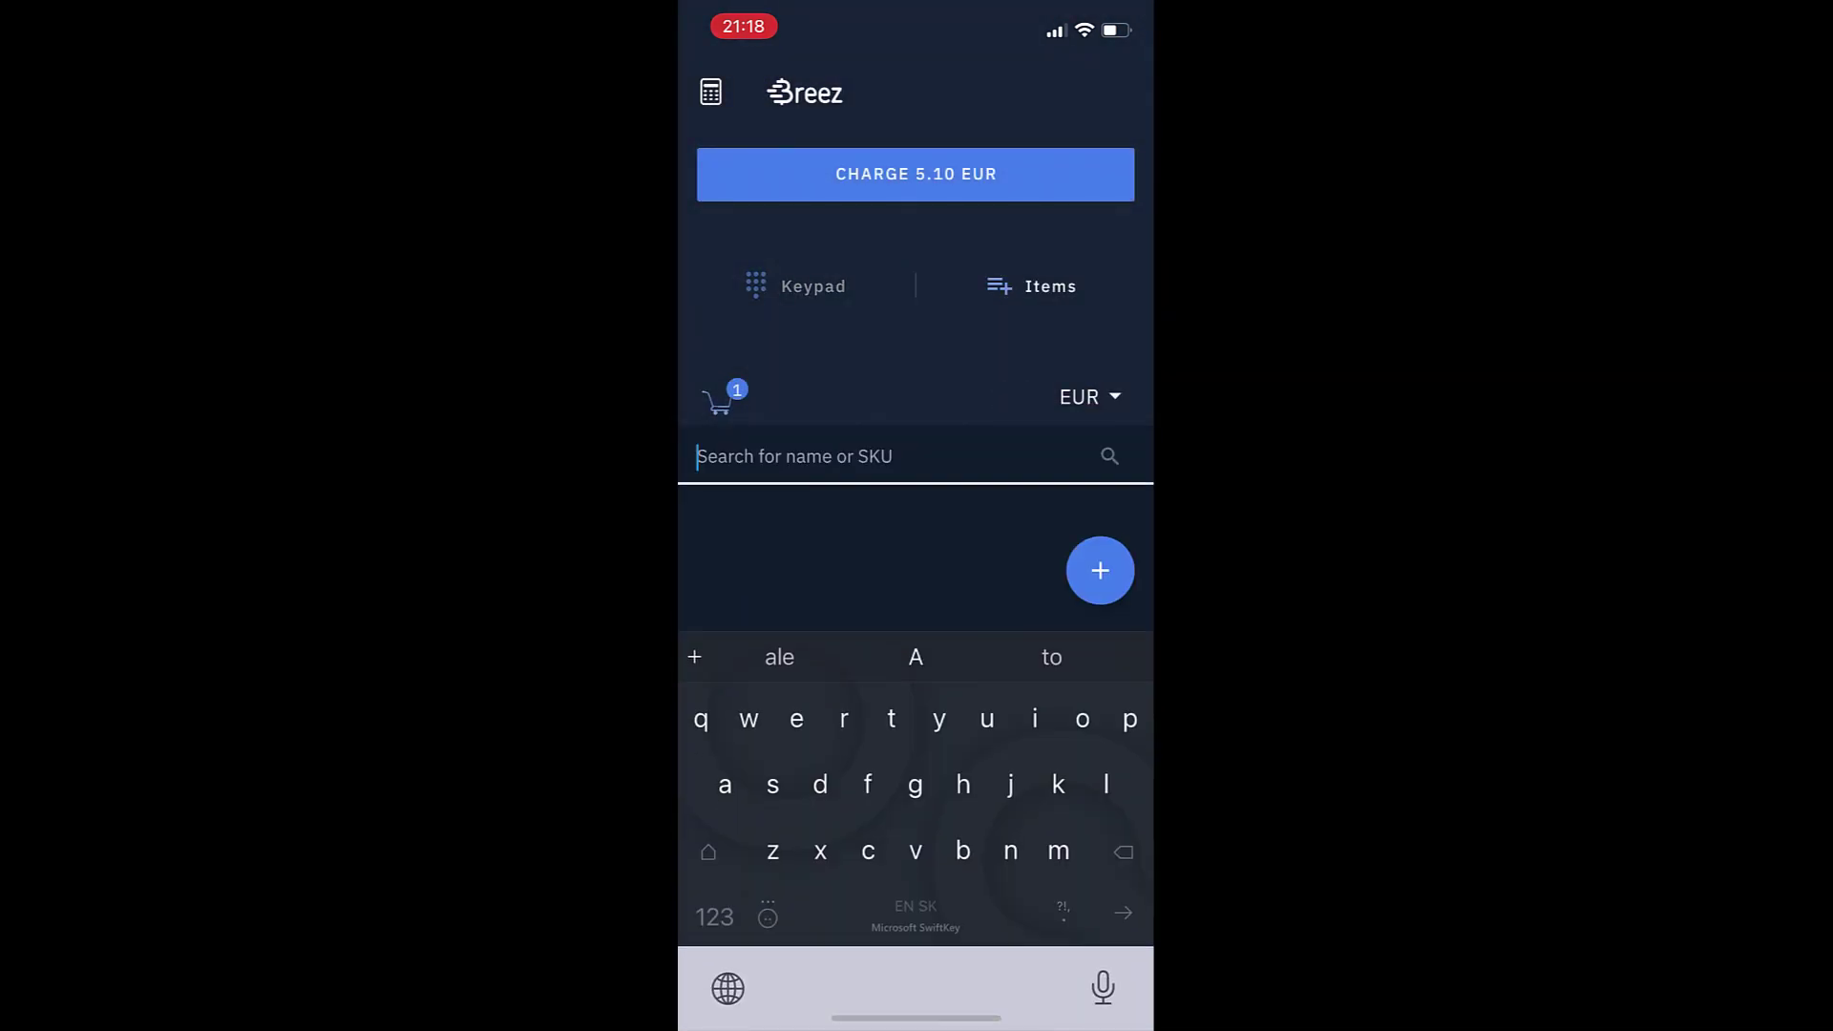
pyautogui.click(1100, 570)
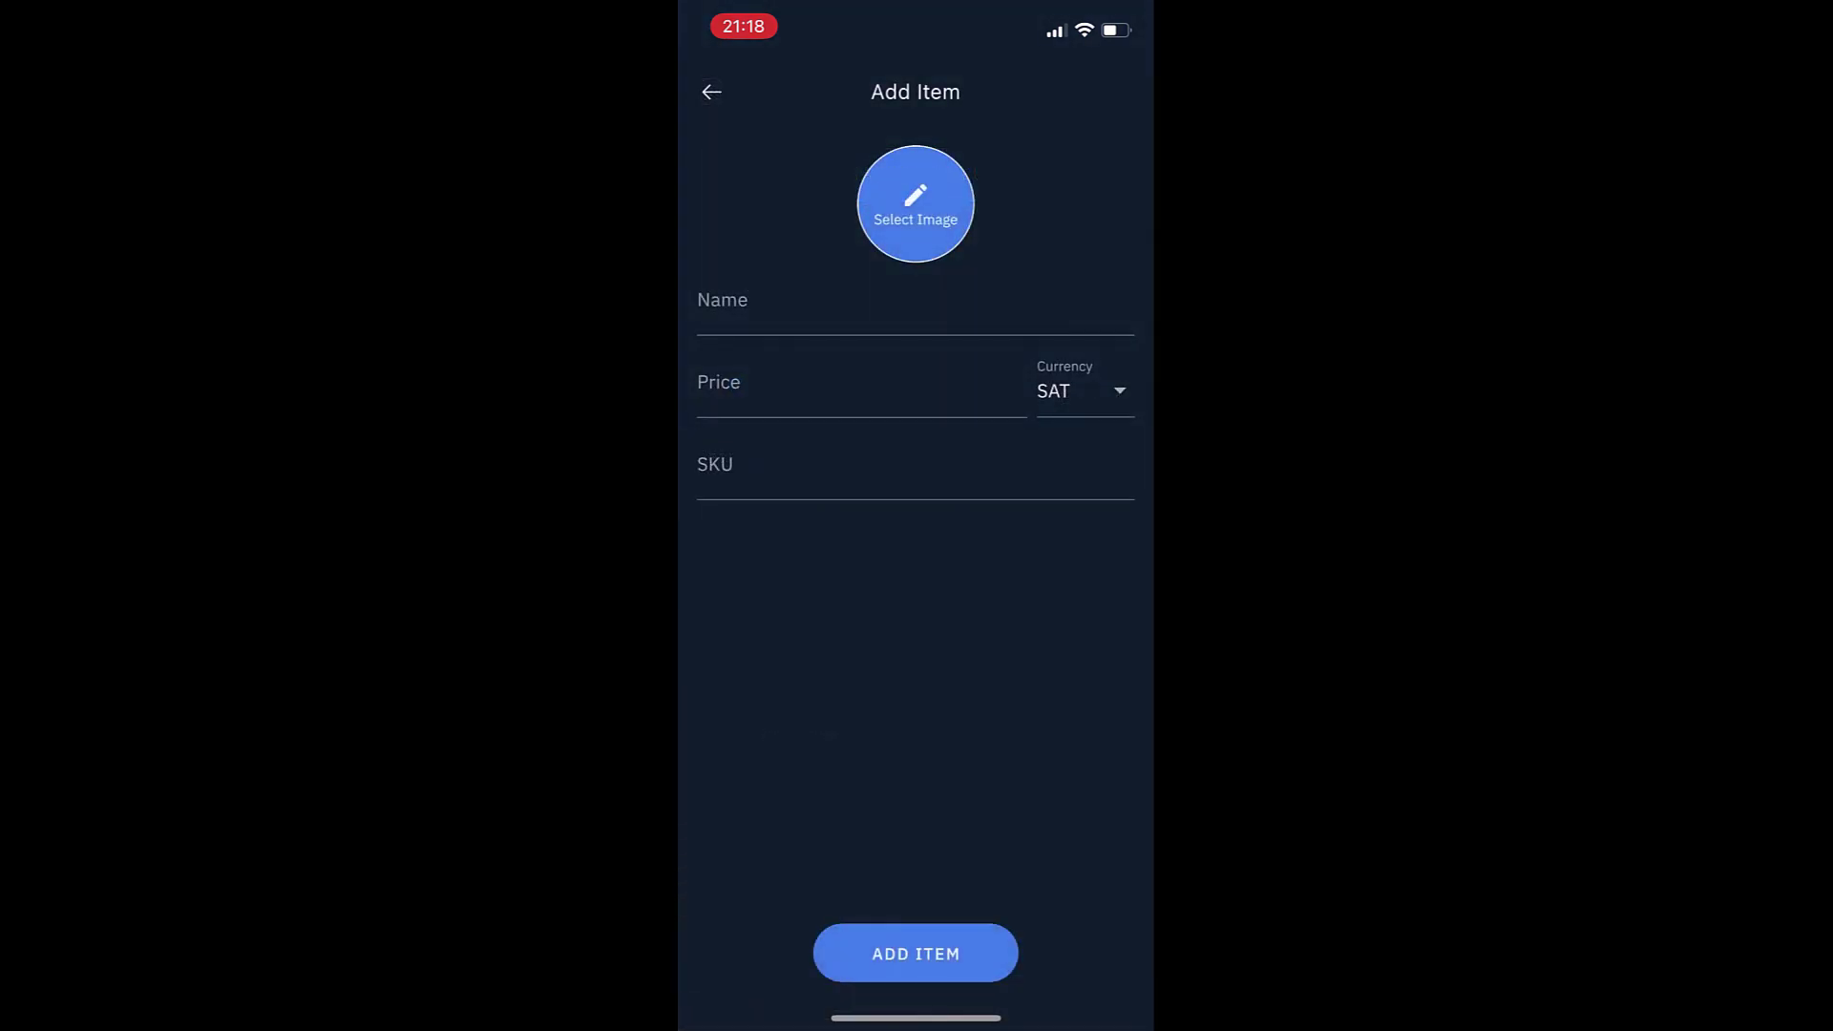
pyautogui.click(914, 305)
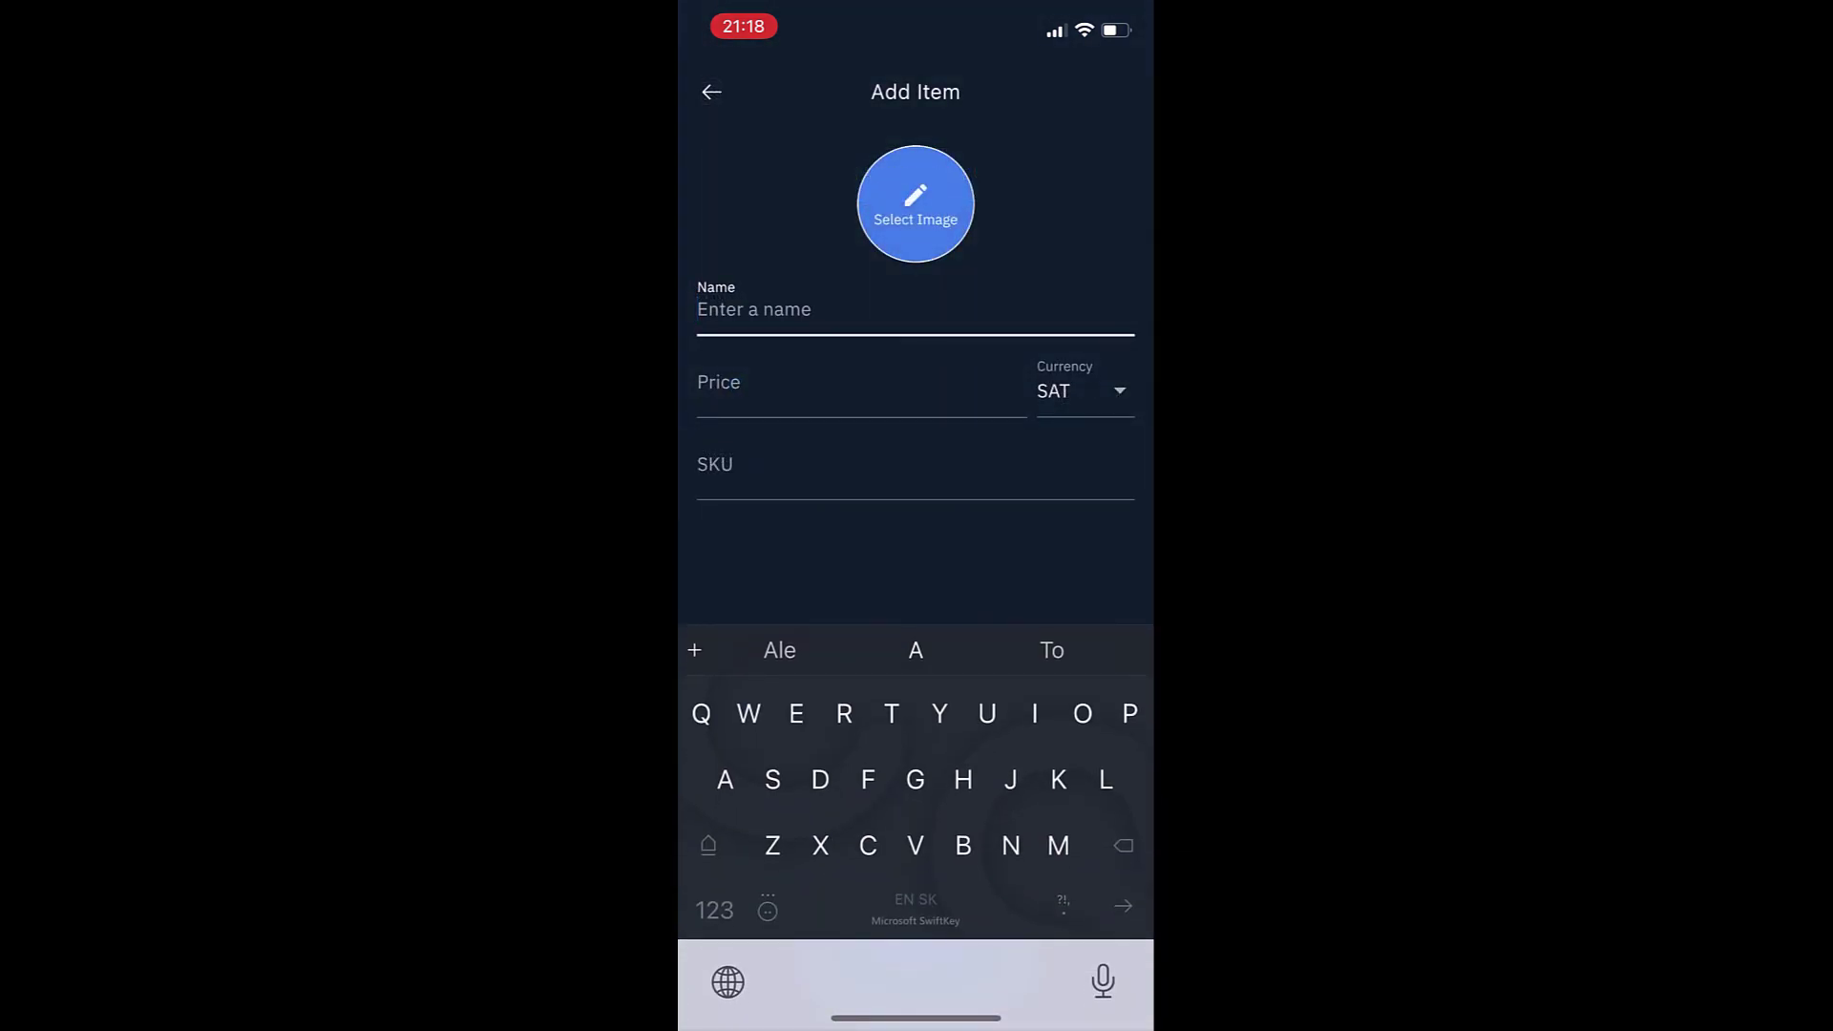
pyautogui.write('Cof')
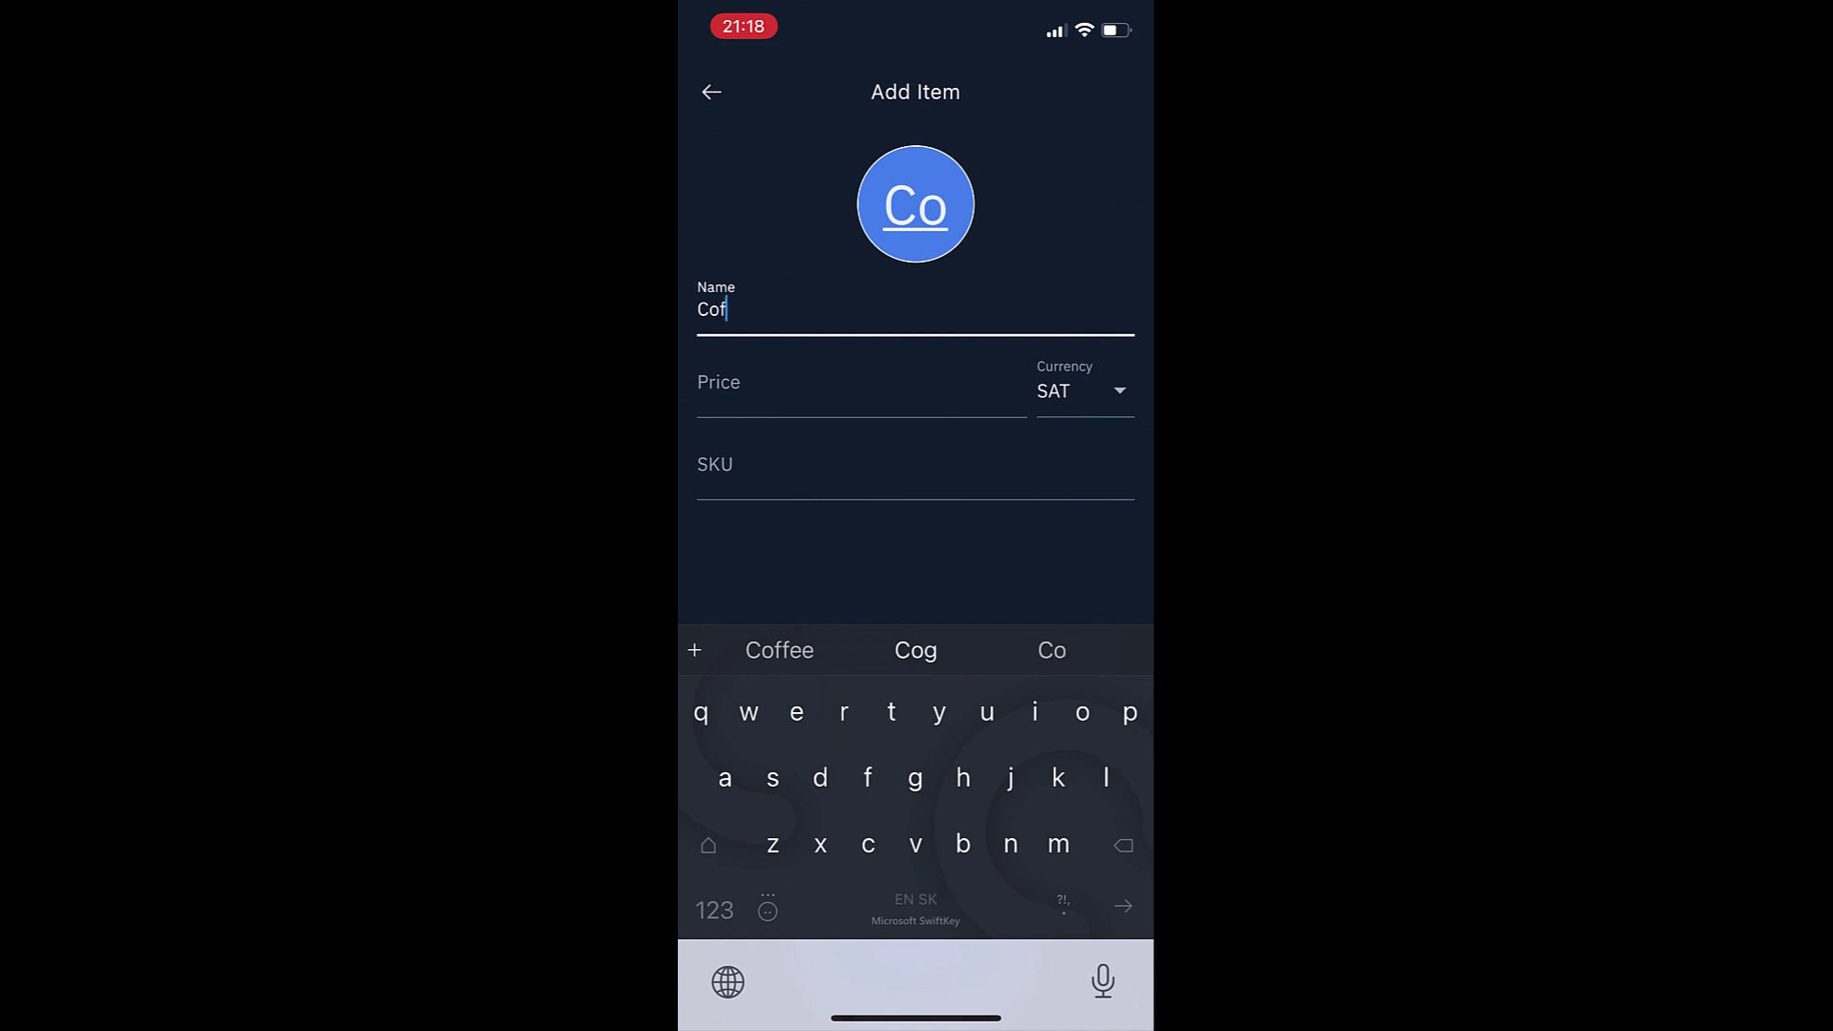
pyautogui.write('fee ')
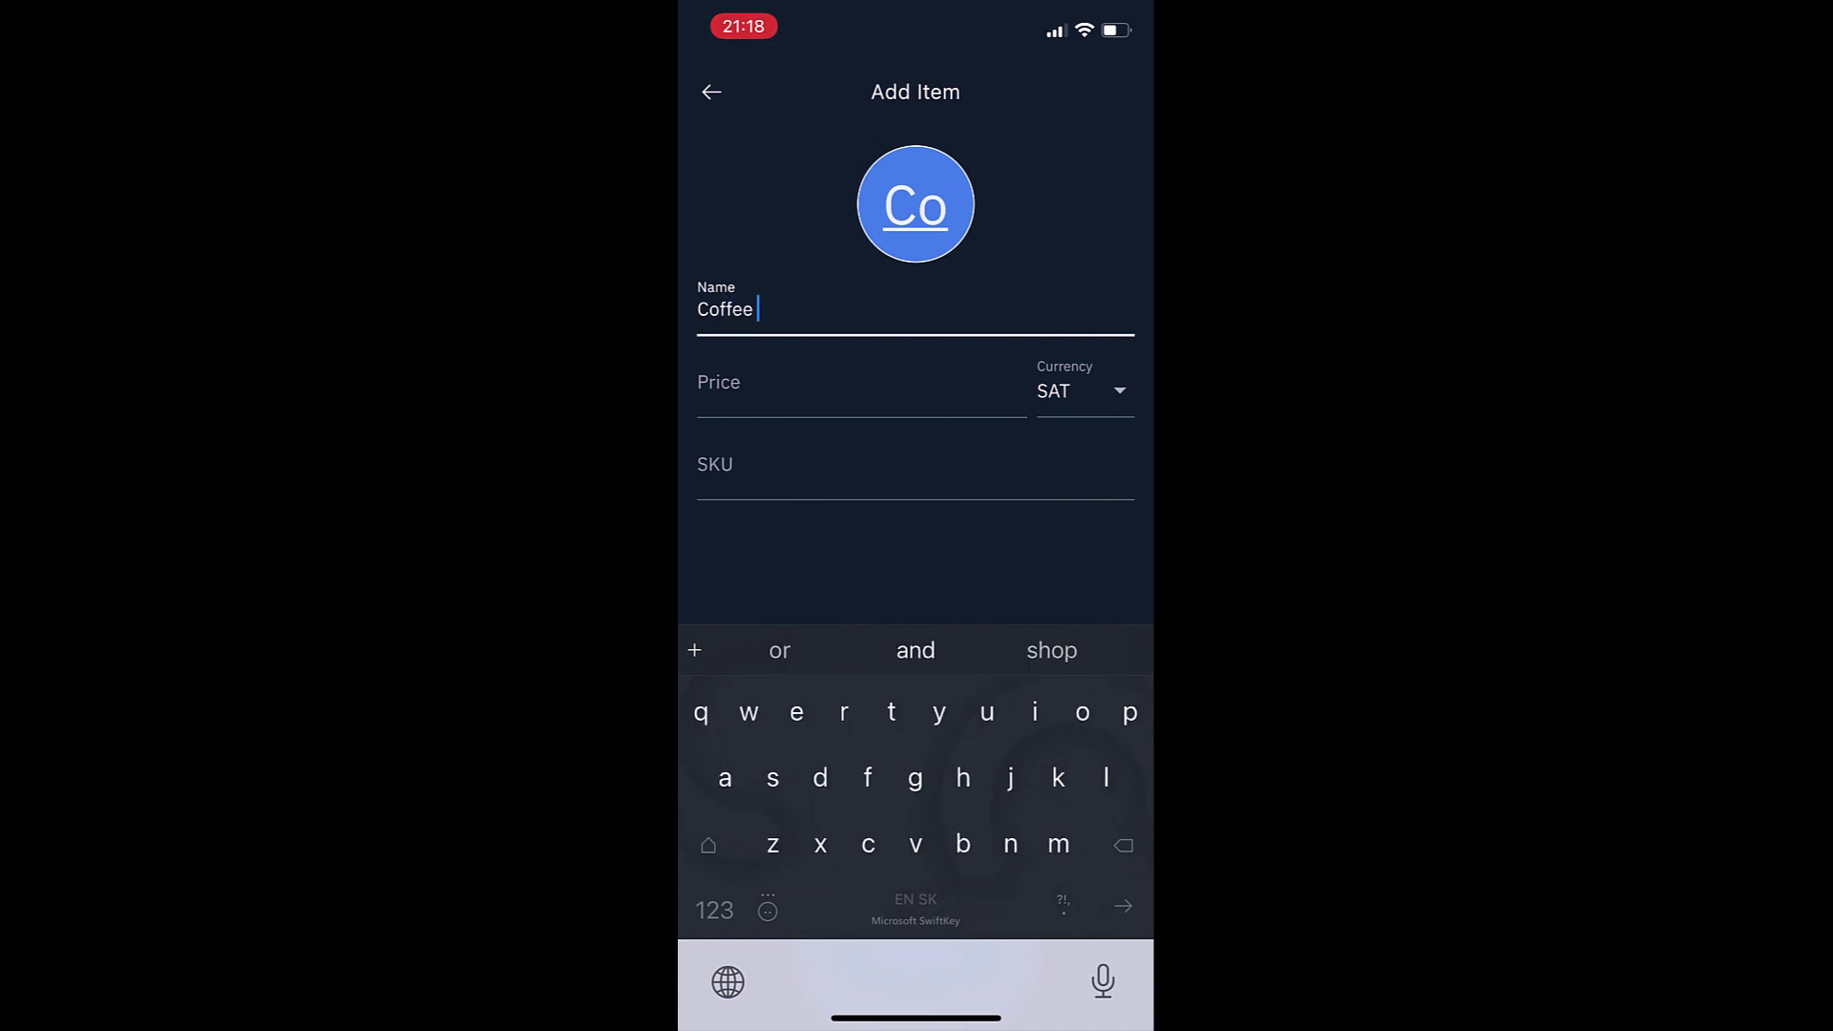
pyautogui.write('e')
pyautogui.press('BackSpace')
pyautogui.write('Espres')
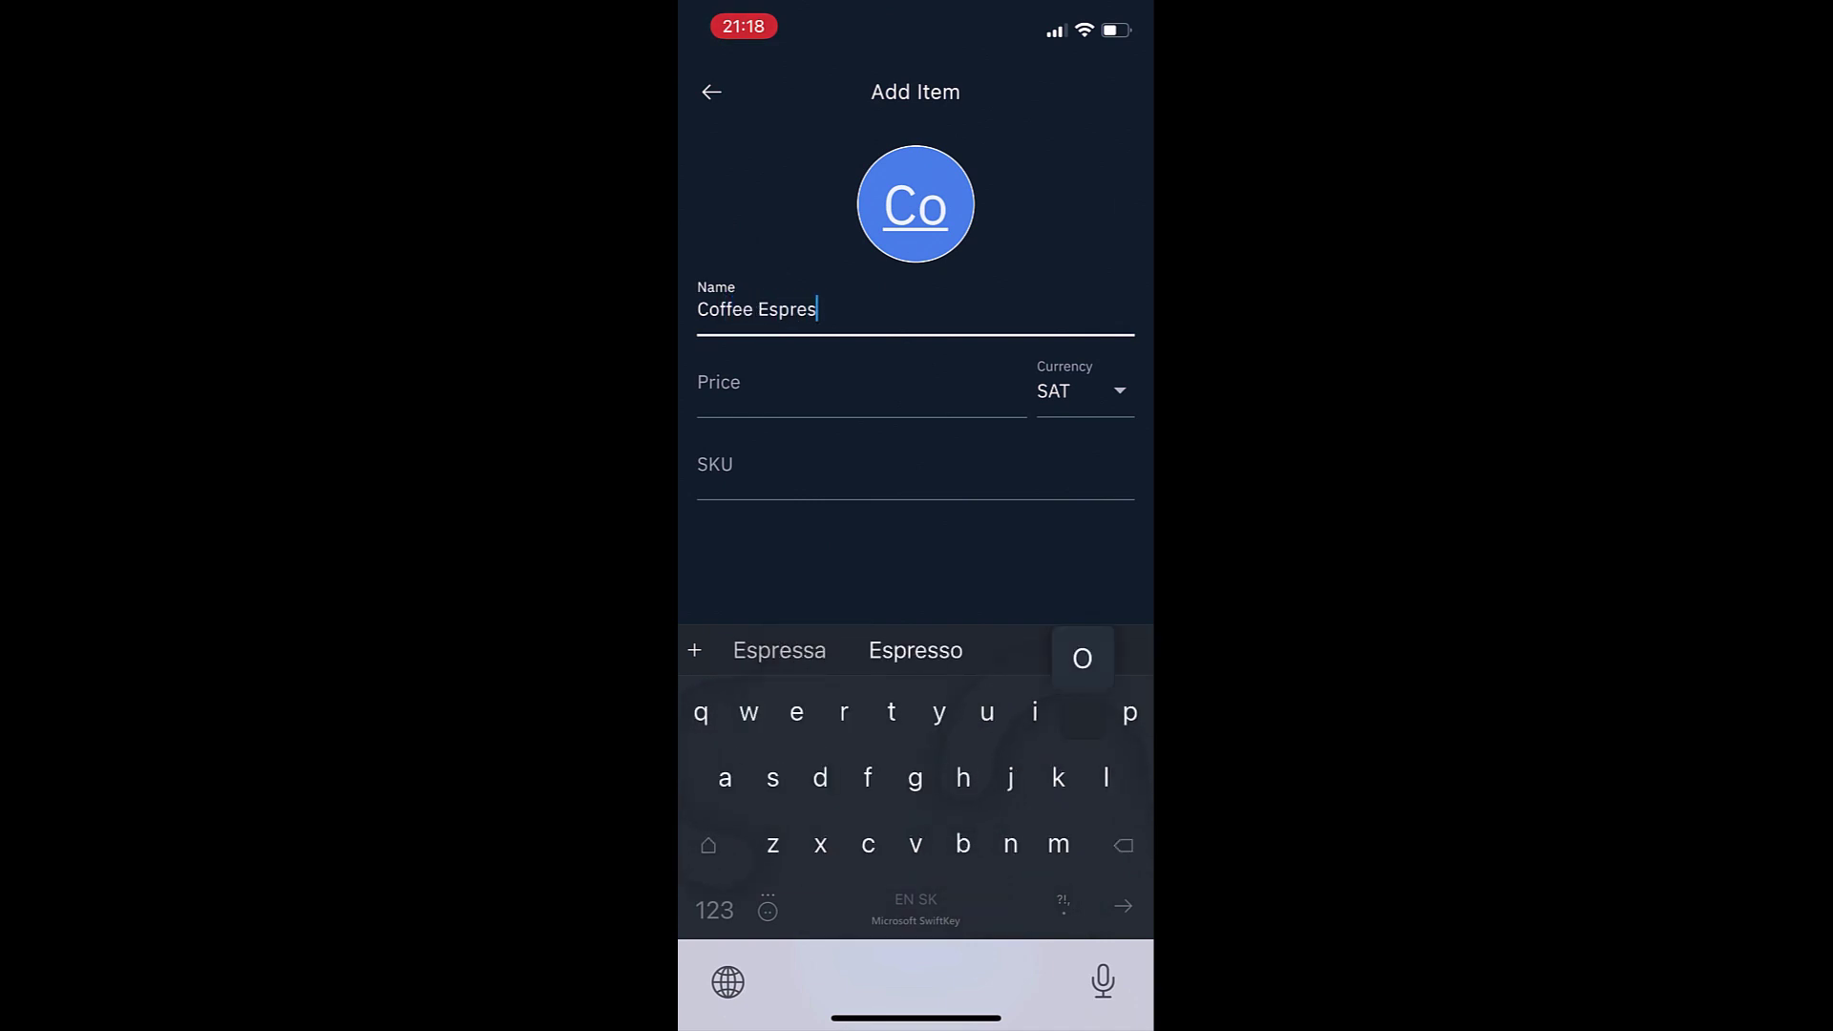
pyautogui.write('so')
# Price Coffee Espresso at 2 EUR and add it to the catalog.
pyautogui.press('Tab')
pyautogui.write('2')
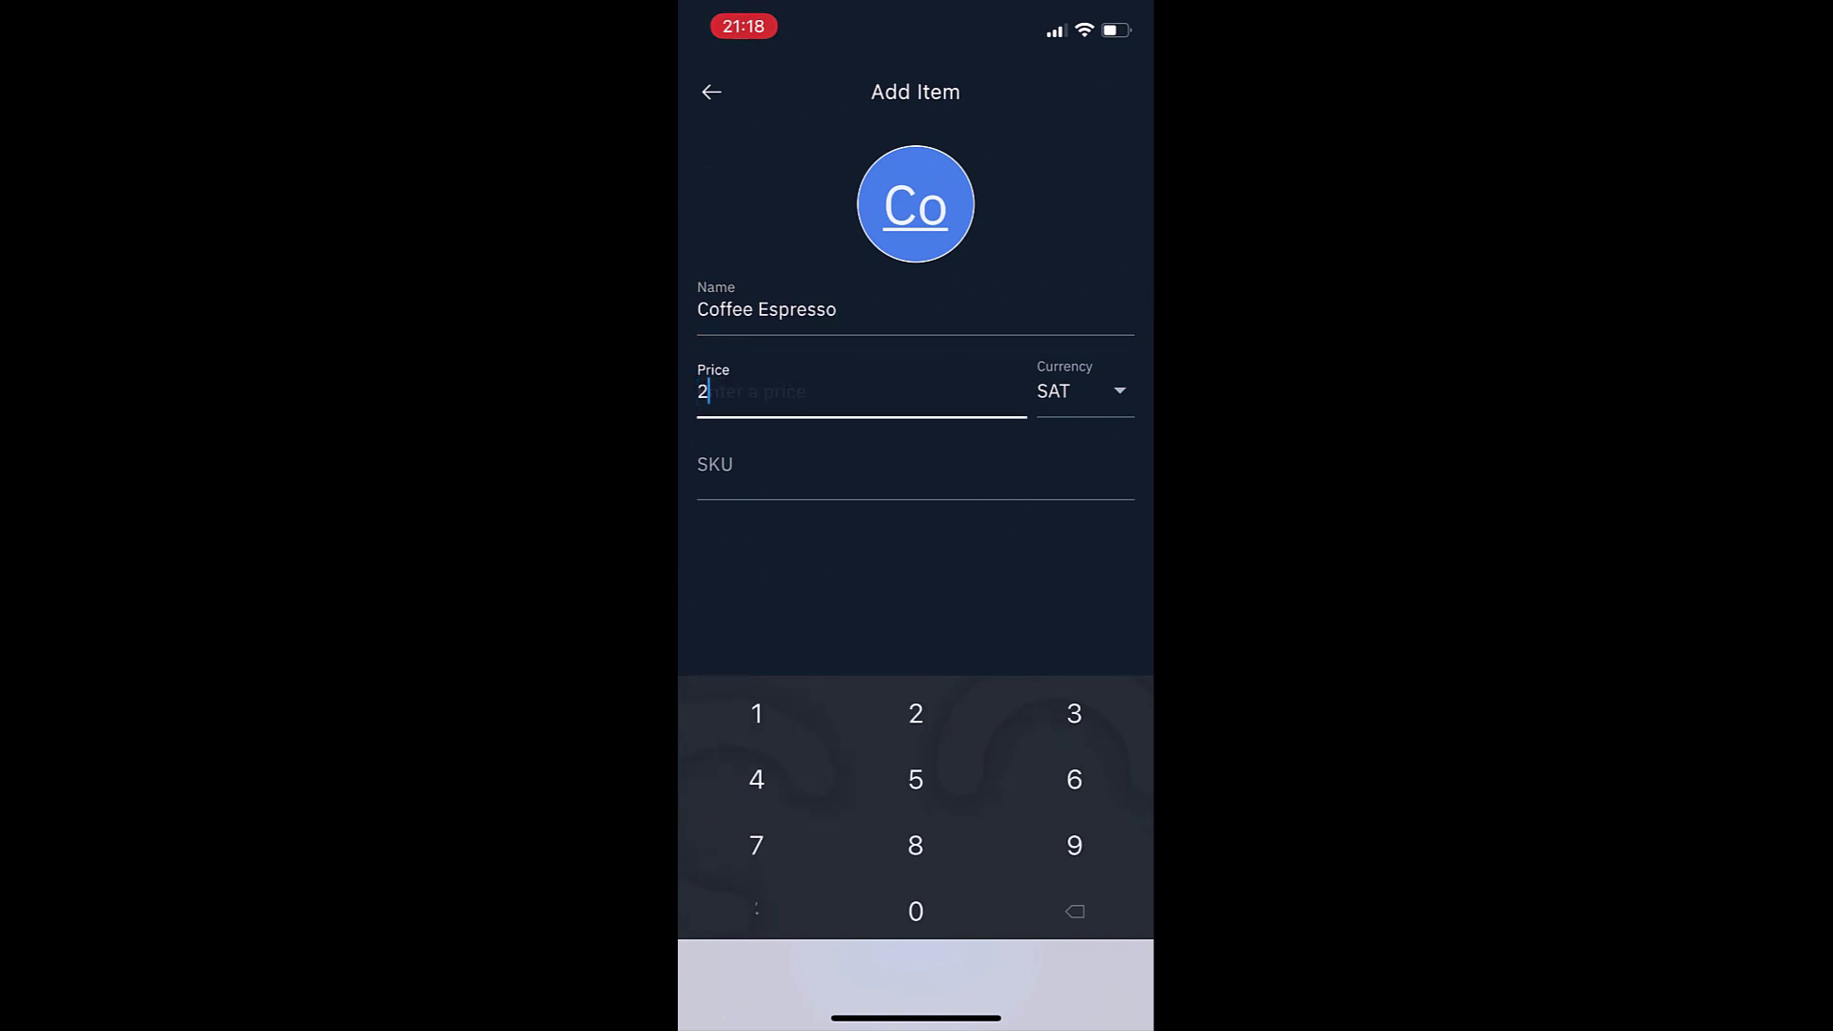
pyautogui.click(1079, 391)
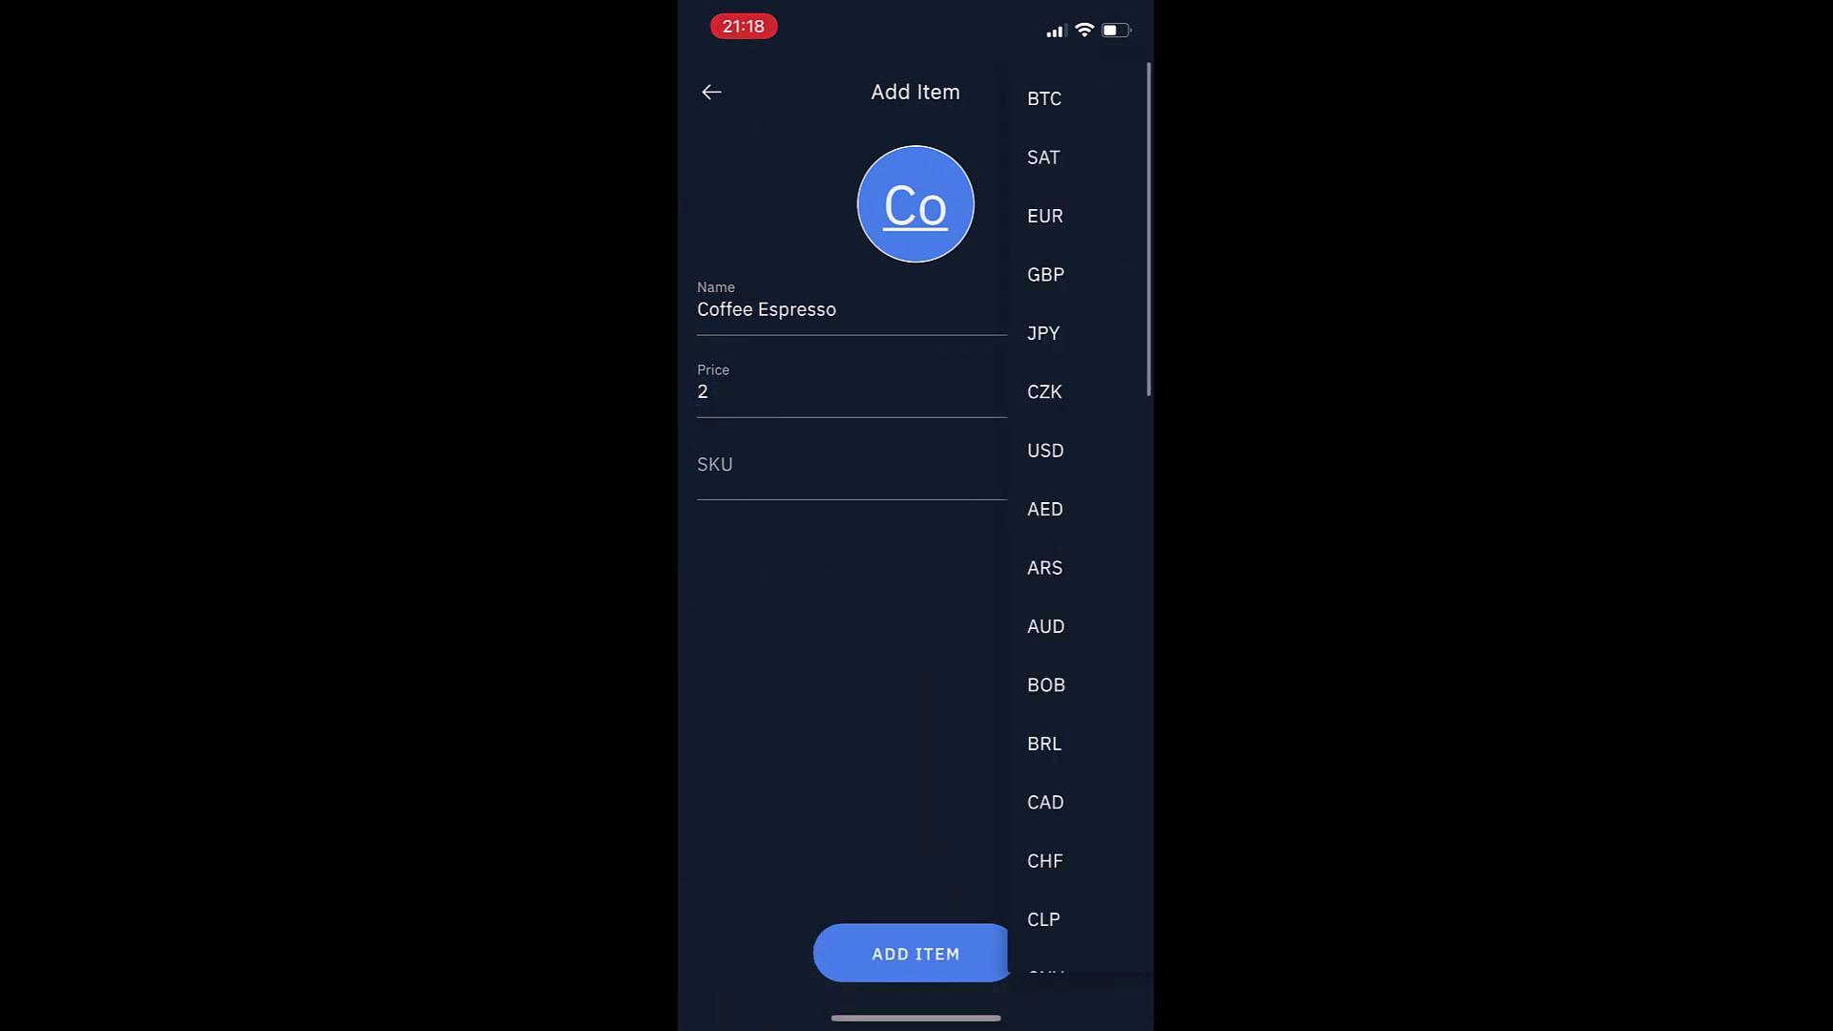
pyautogui.click(1043, 213)
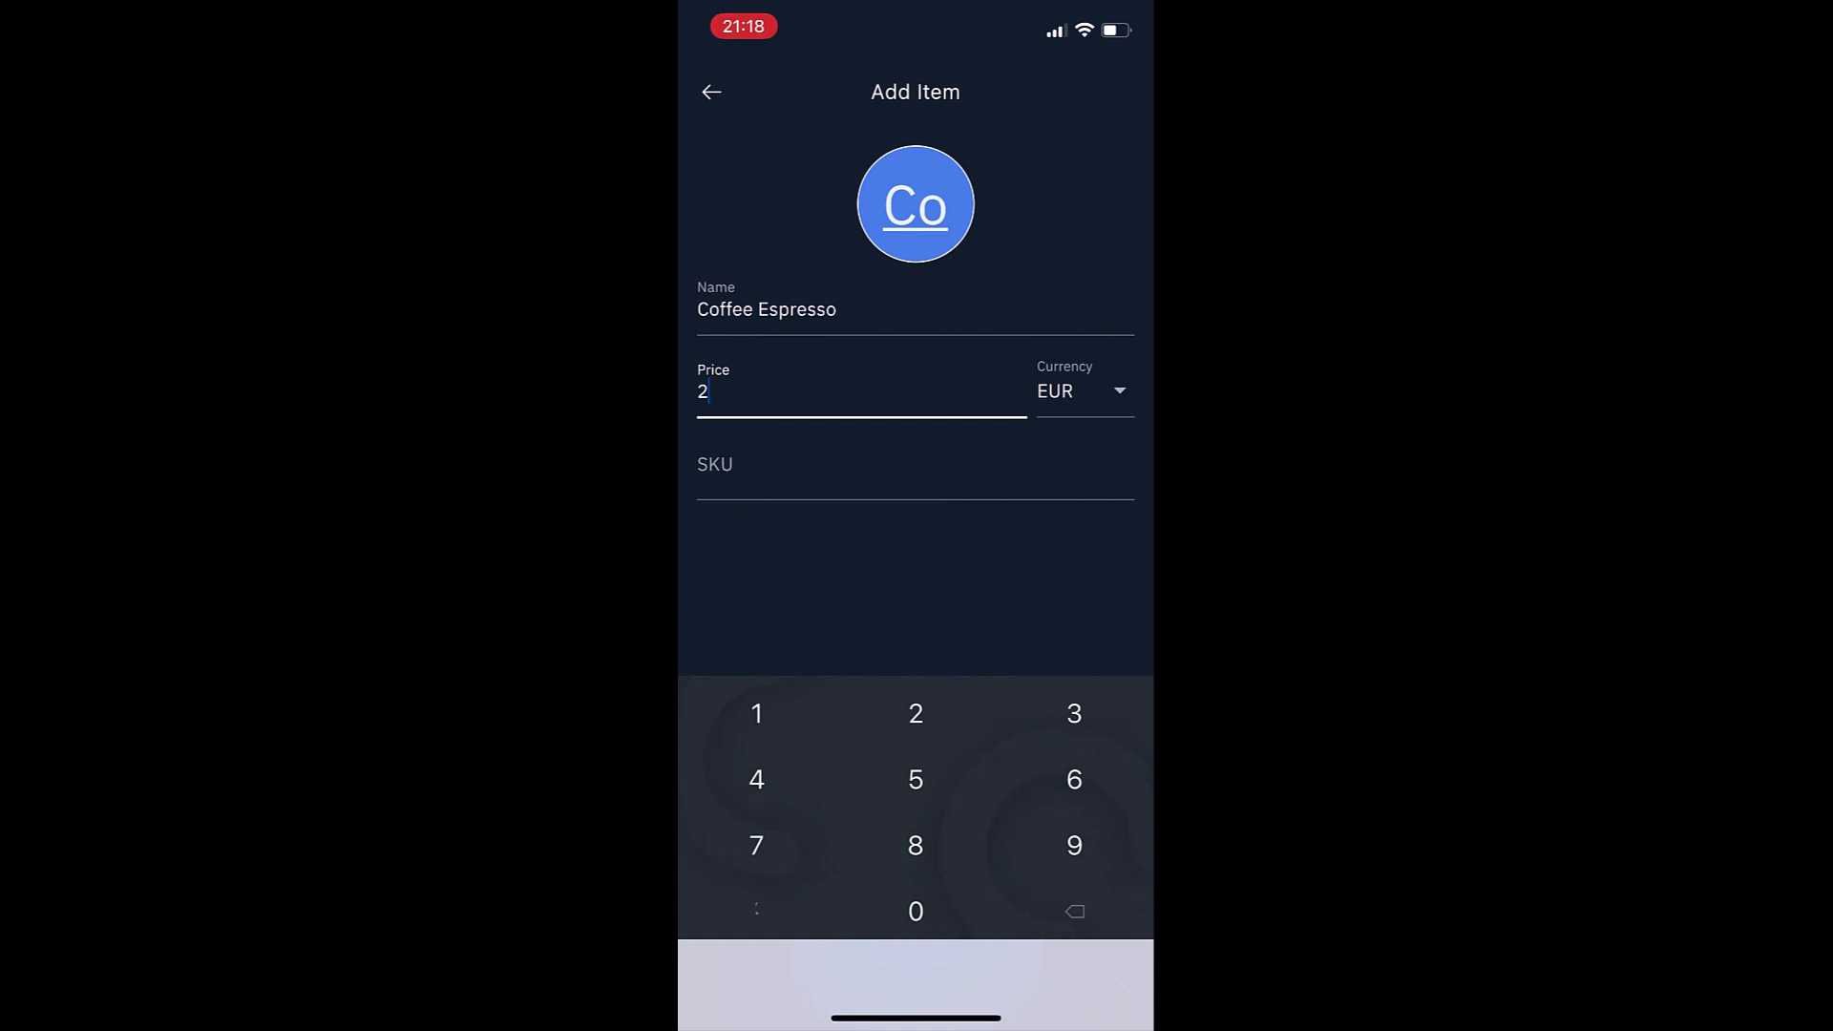
pyautogui.click(726, 467)
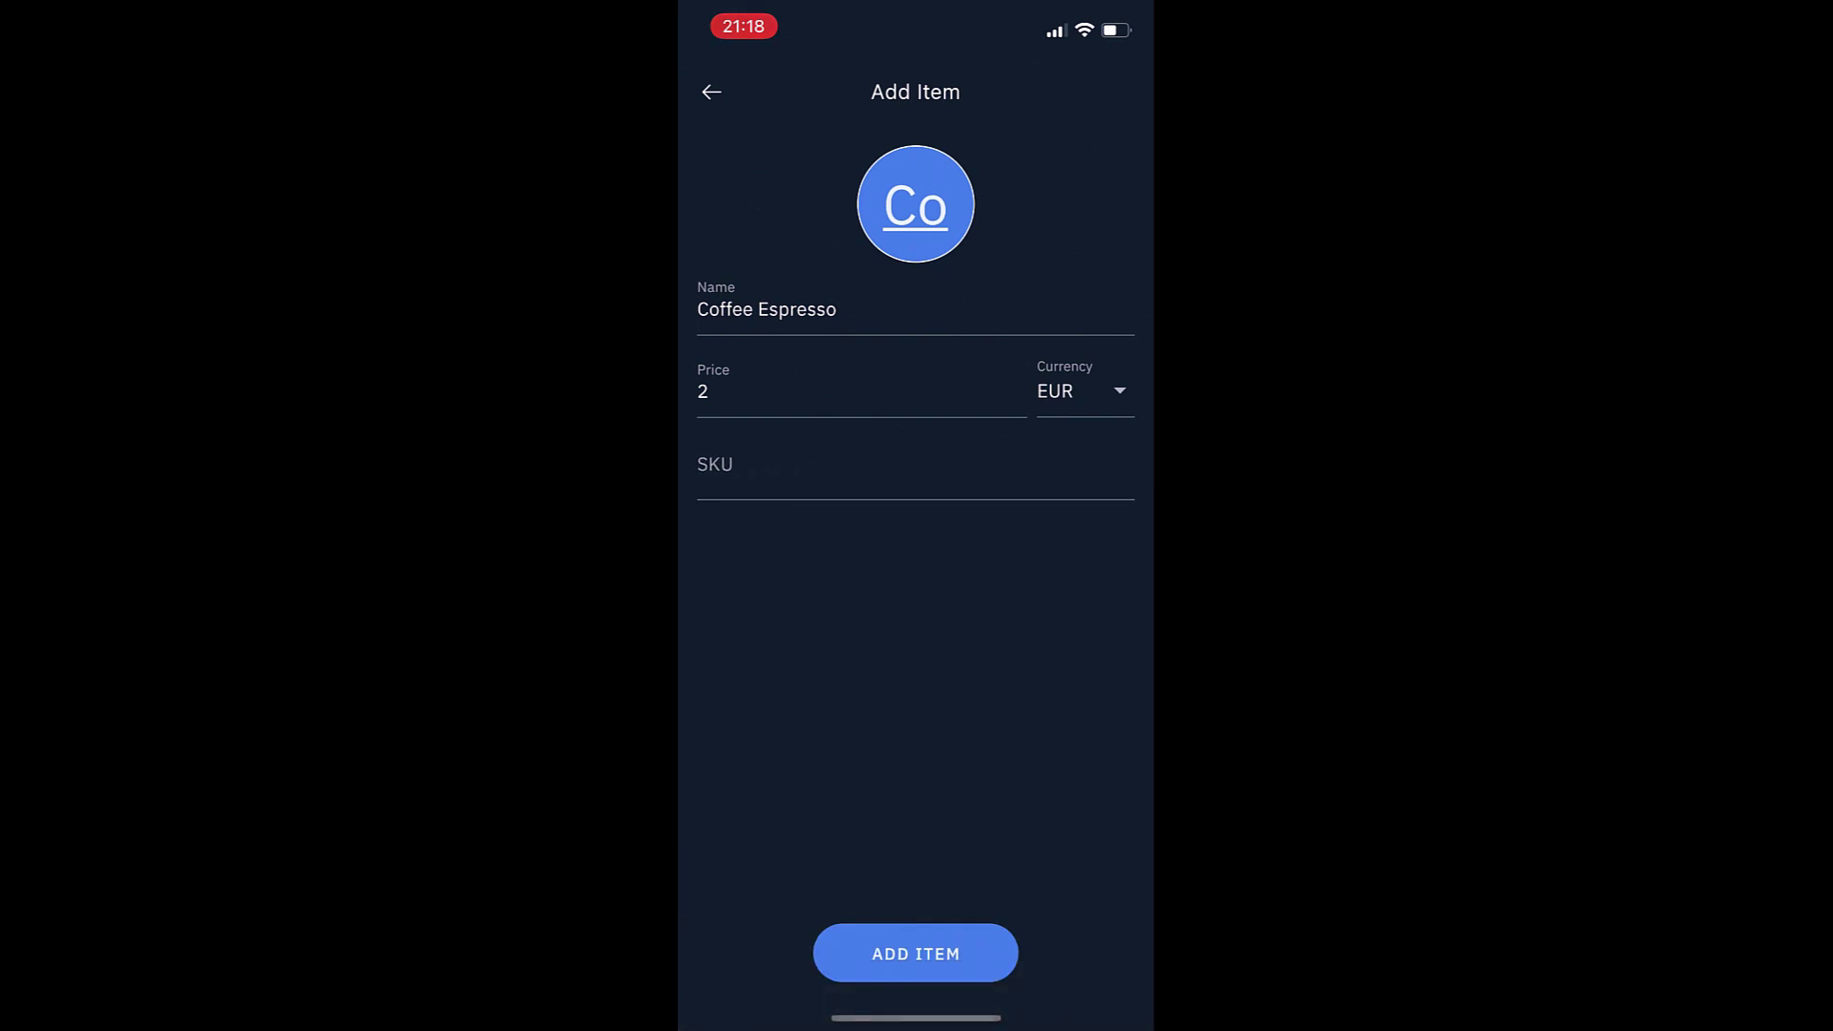
pyautogui.click(916, 948)
pyautogui.click(1100, 570)
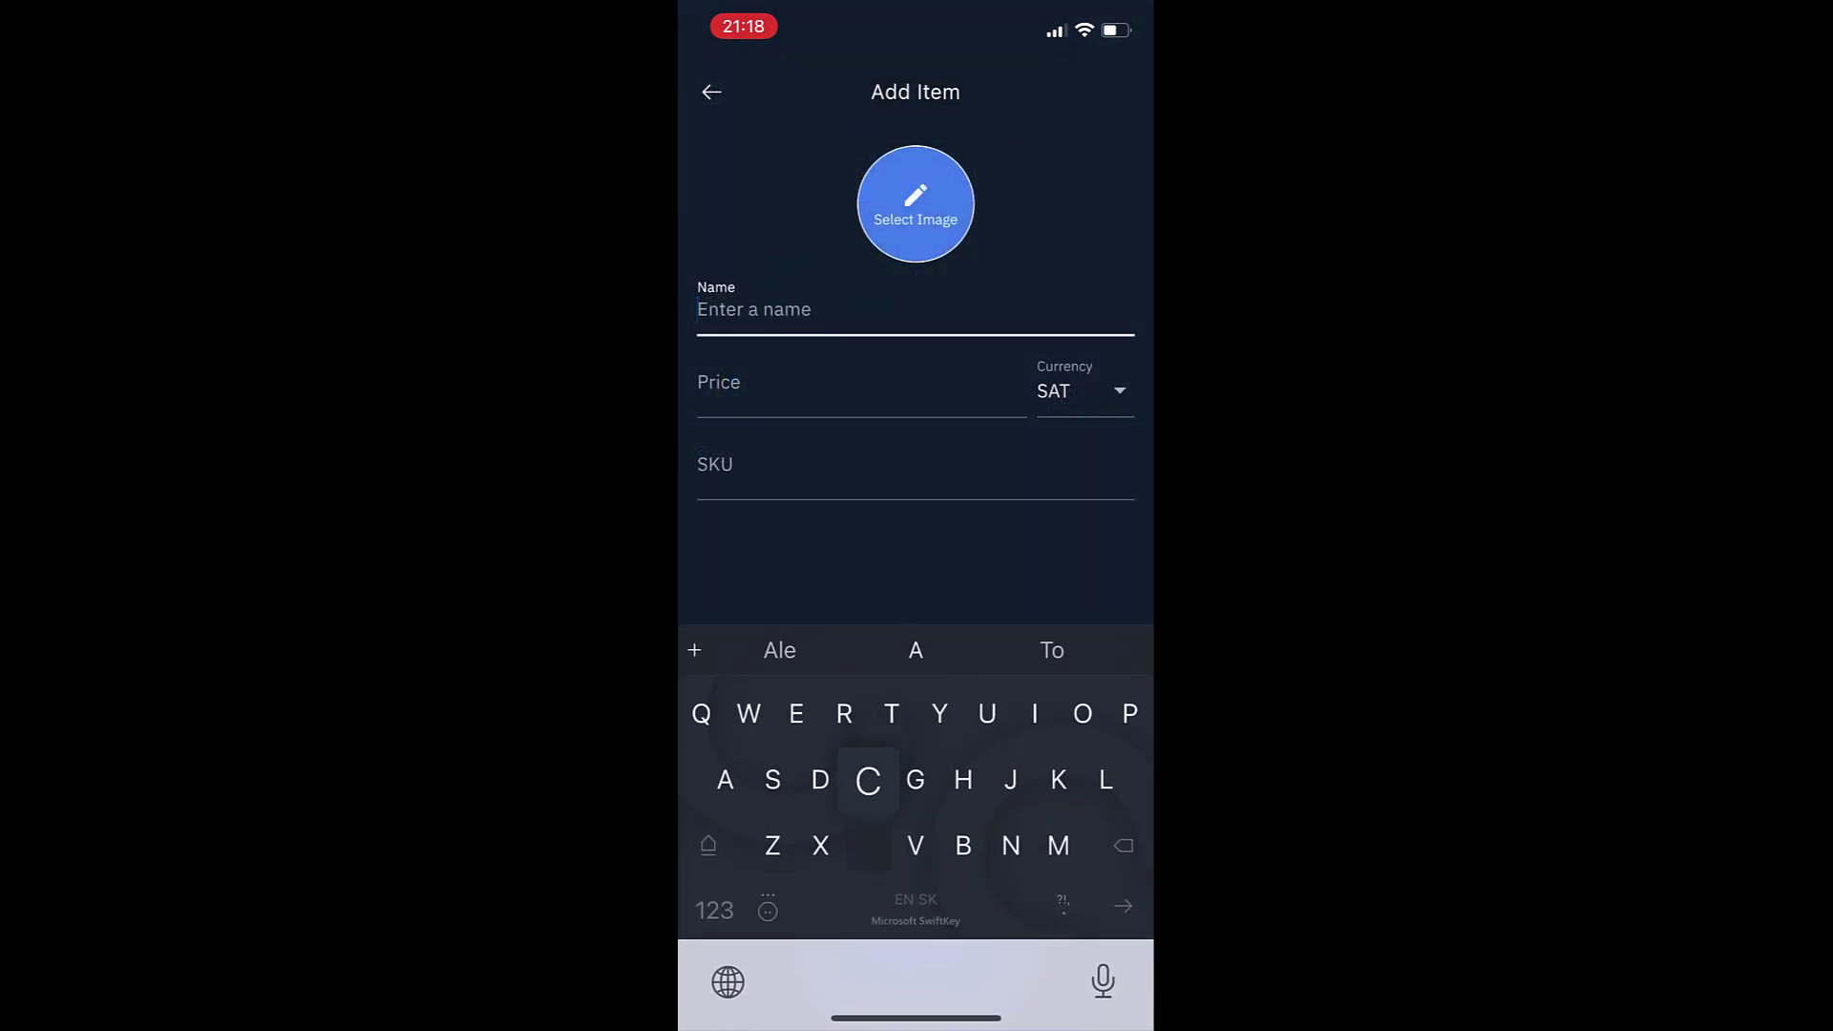
# Create the item 'Coffee Flat White' priced at 3 EUR and save it.
pyautogui.write('Coffee Fla')
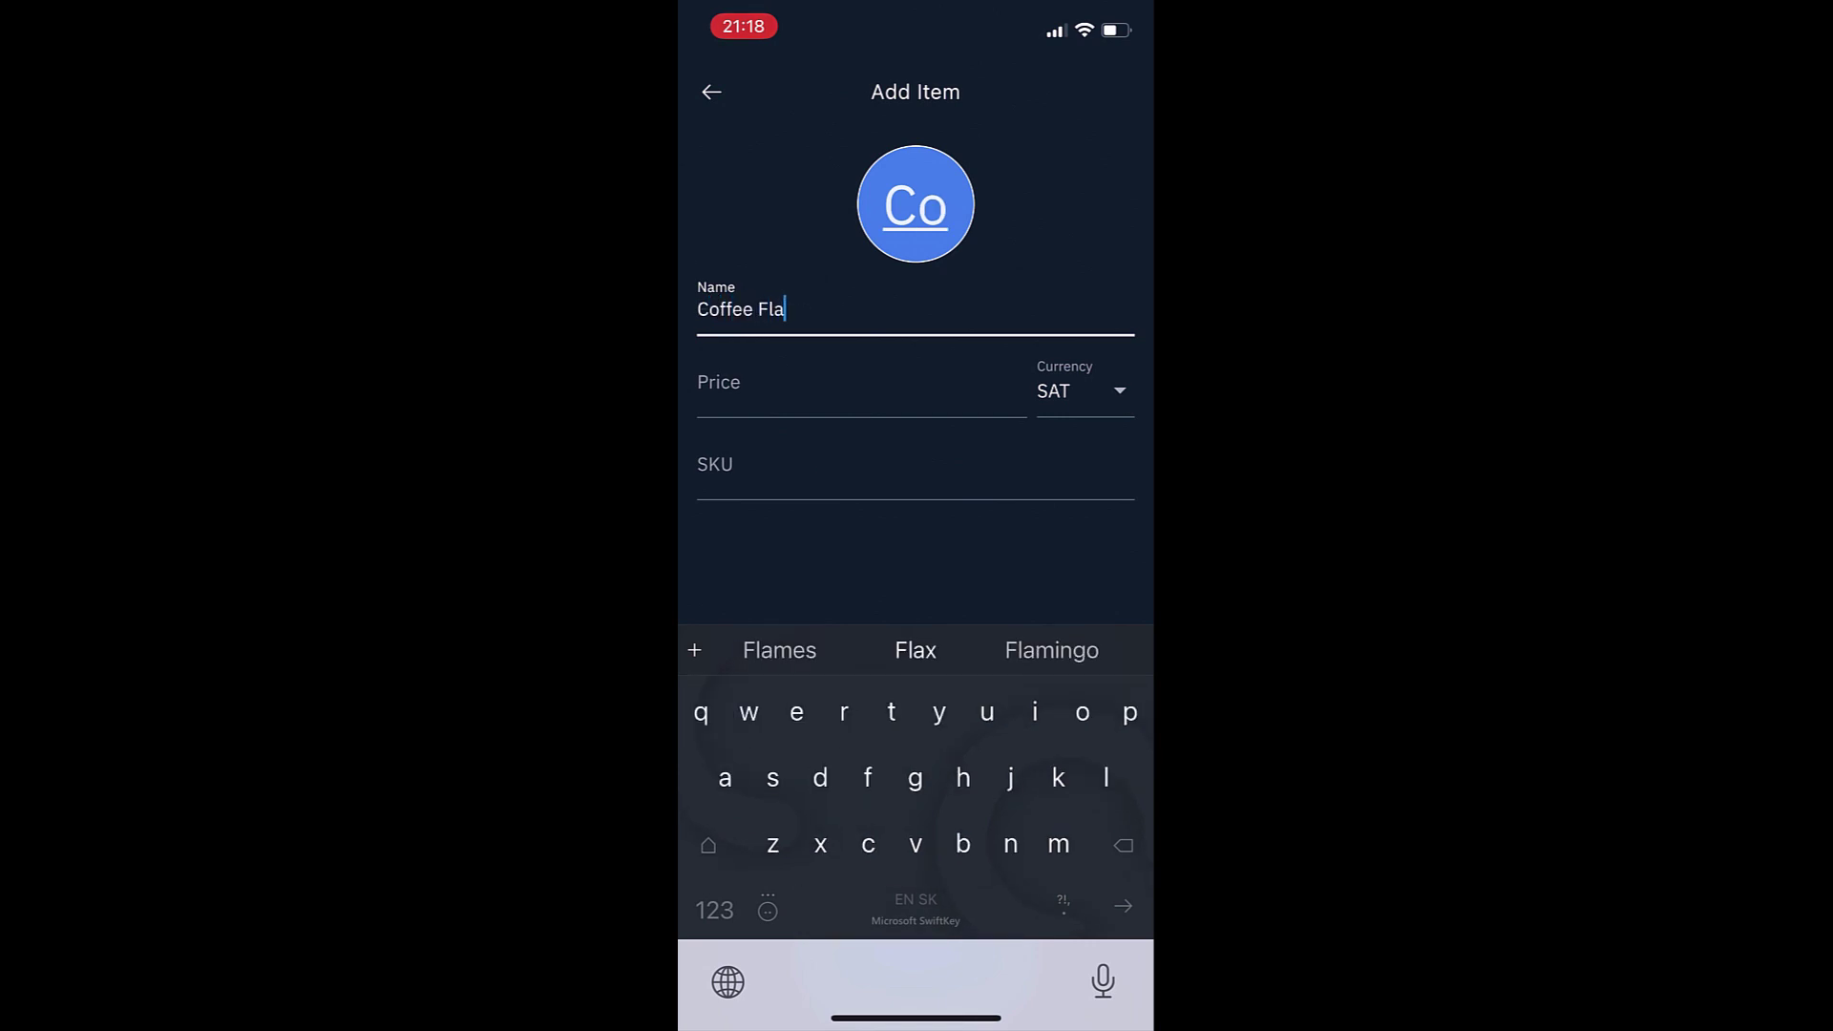
pyautogui.write('t Whote')
pyautogui.press('BackSpace')
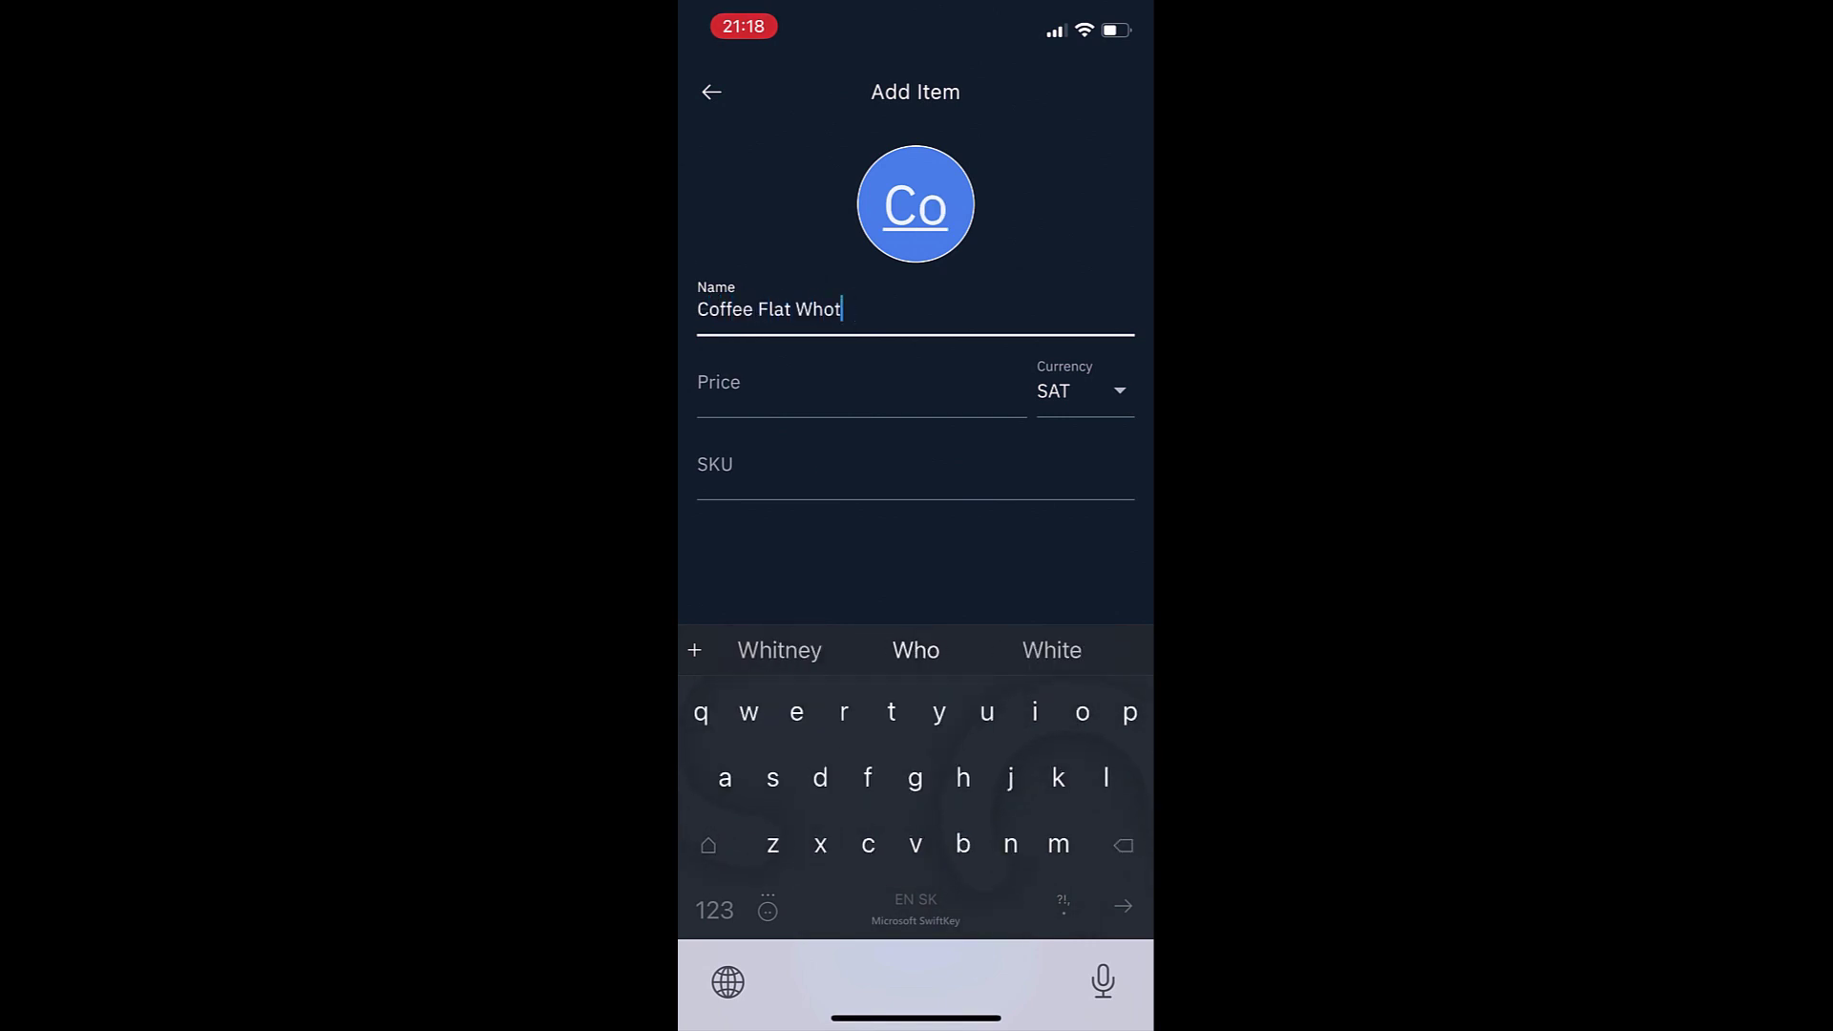
pyautogui.click(1051, 650)
pyautogui.press('Return')
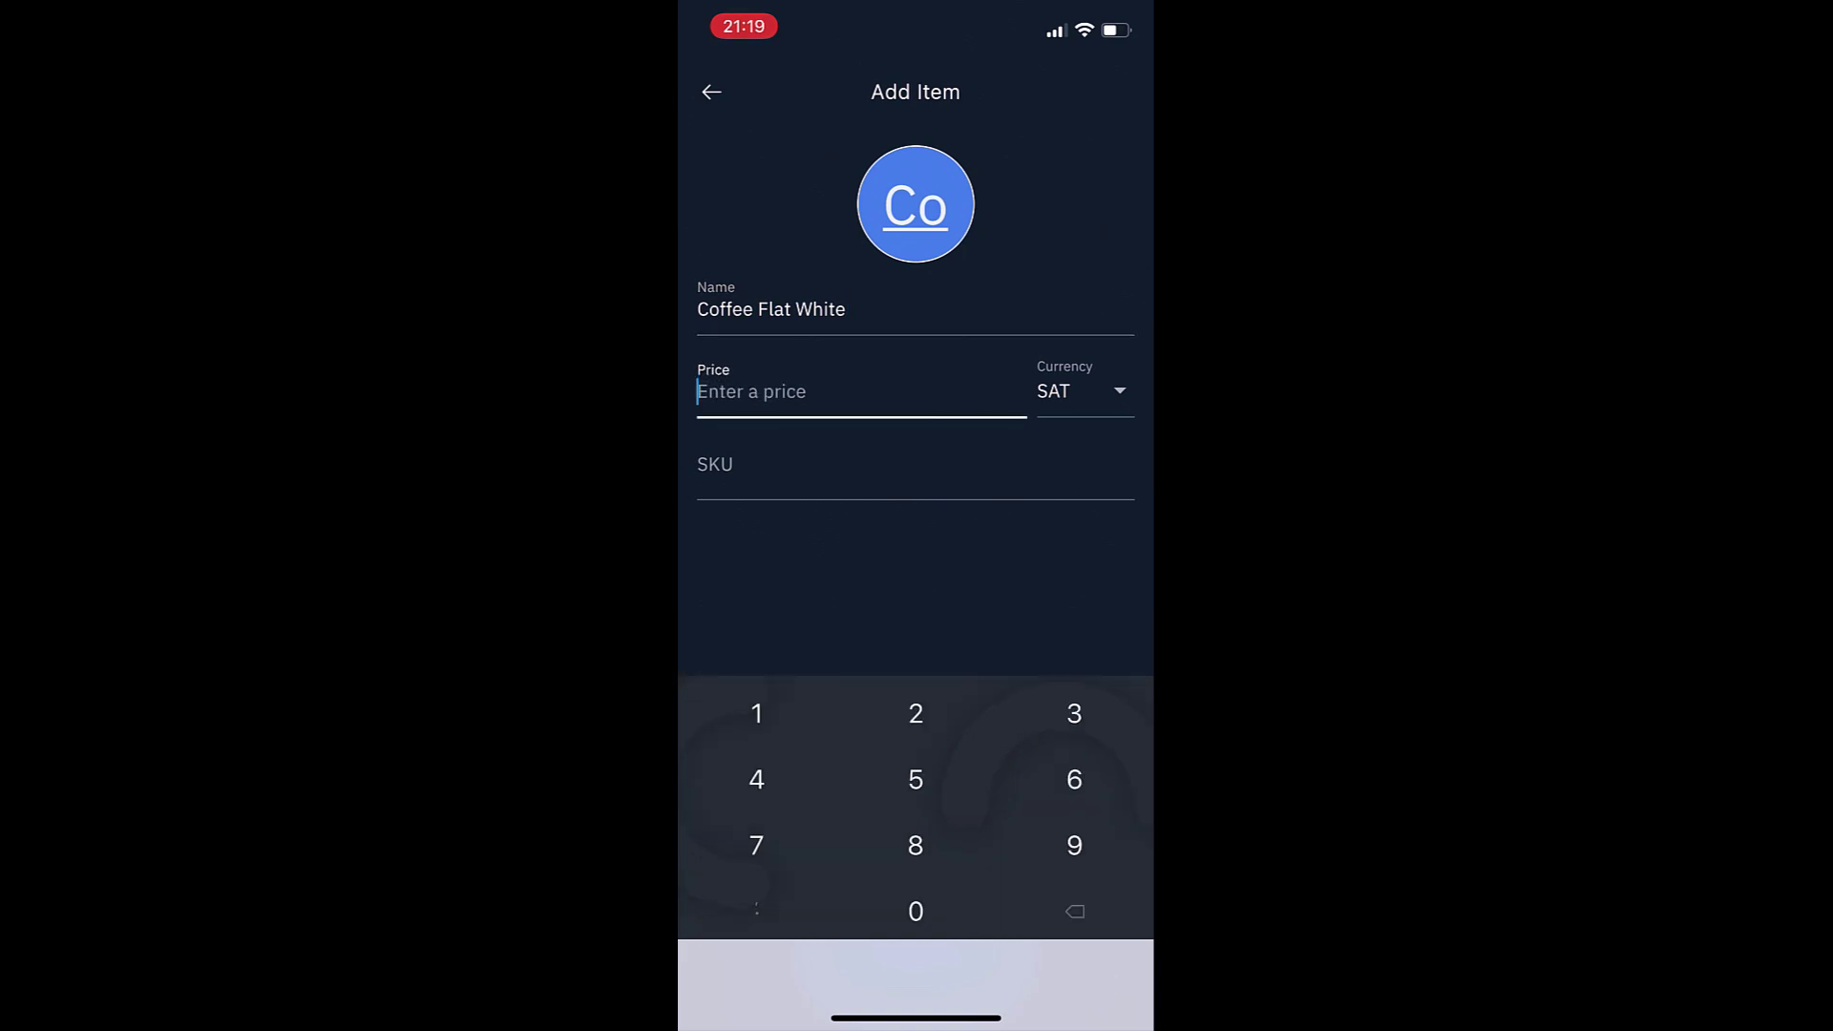
pyautogui.write('3')
pyautogui.click(1084, 391)
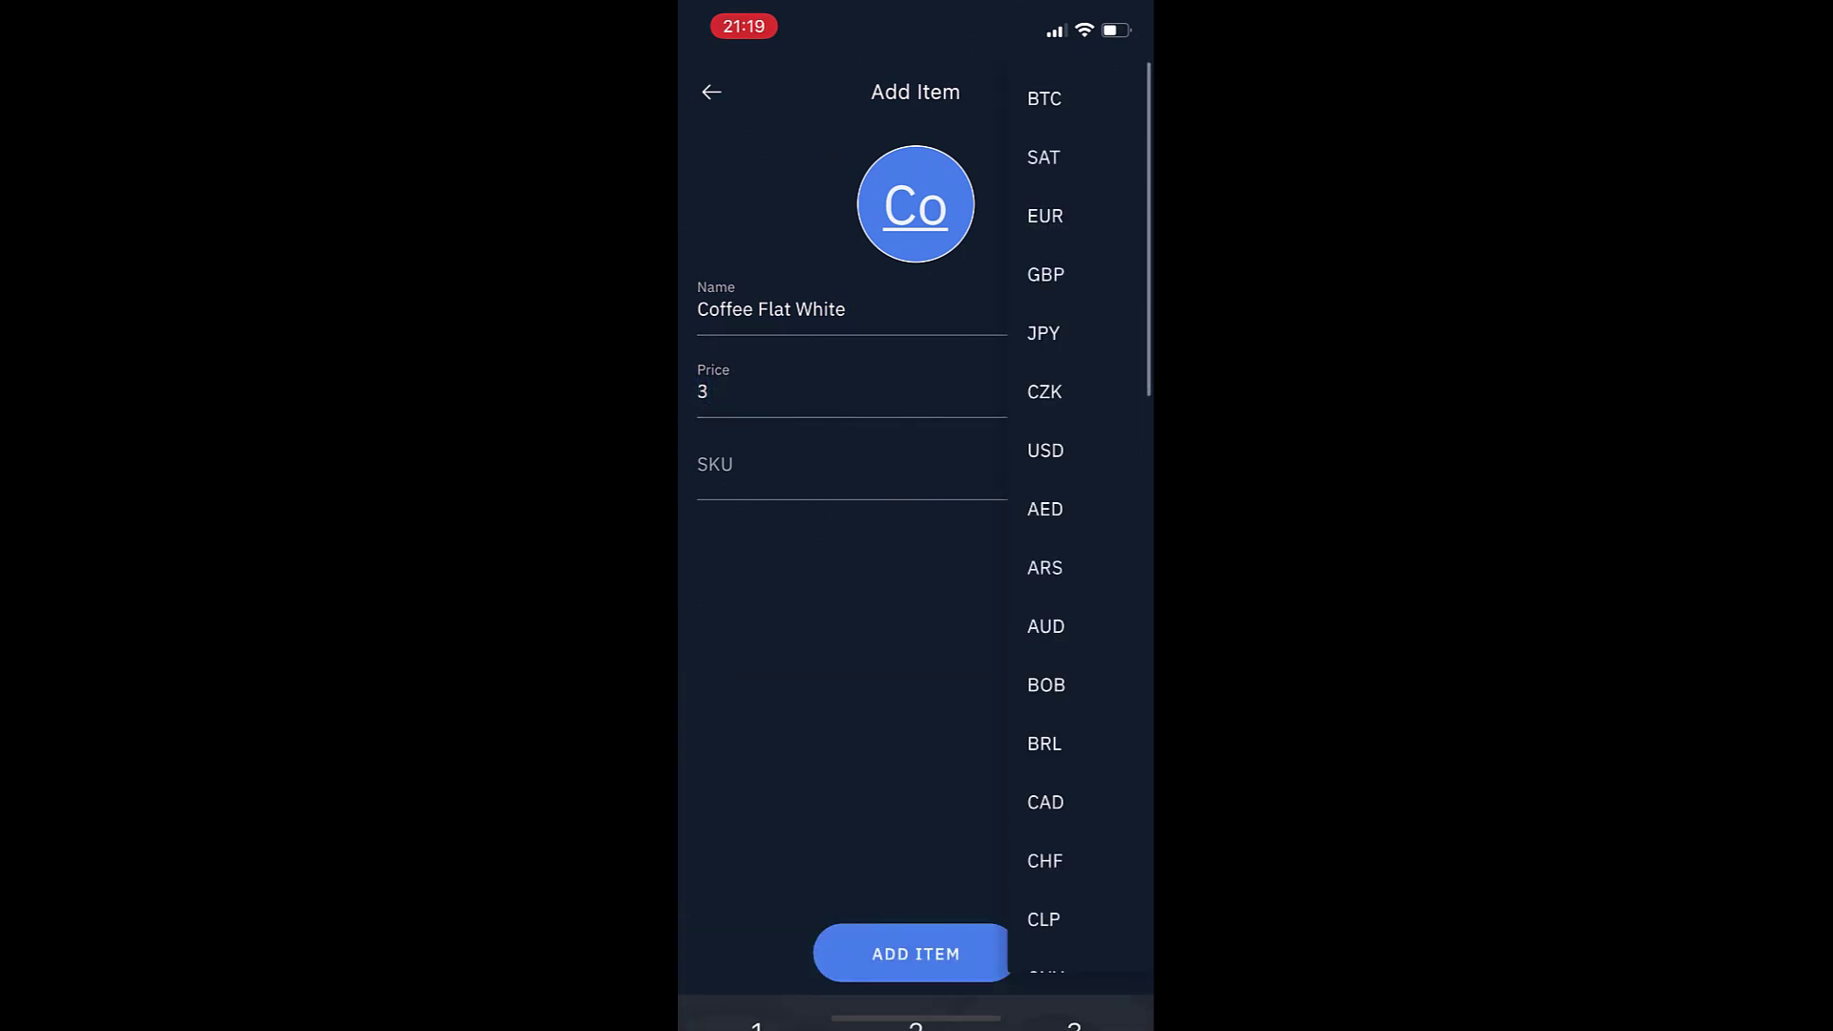
pyautogui.click(1086, 213)
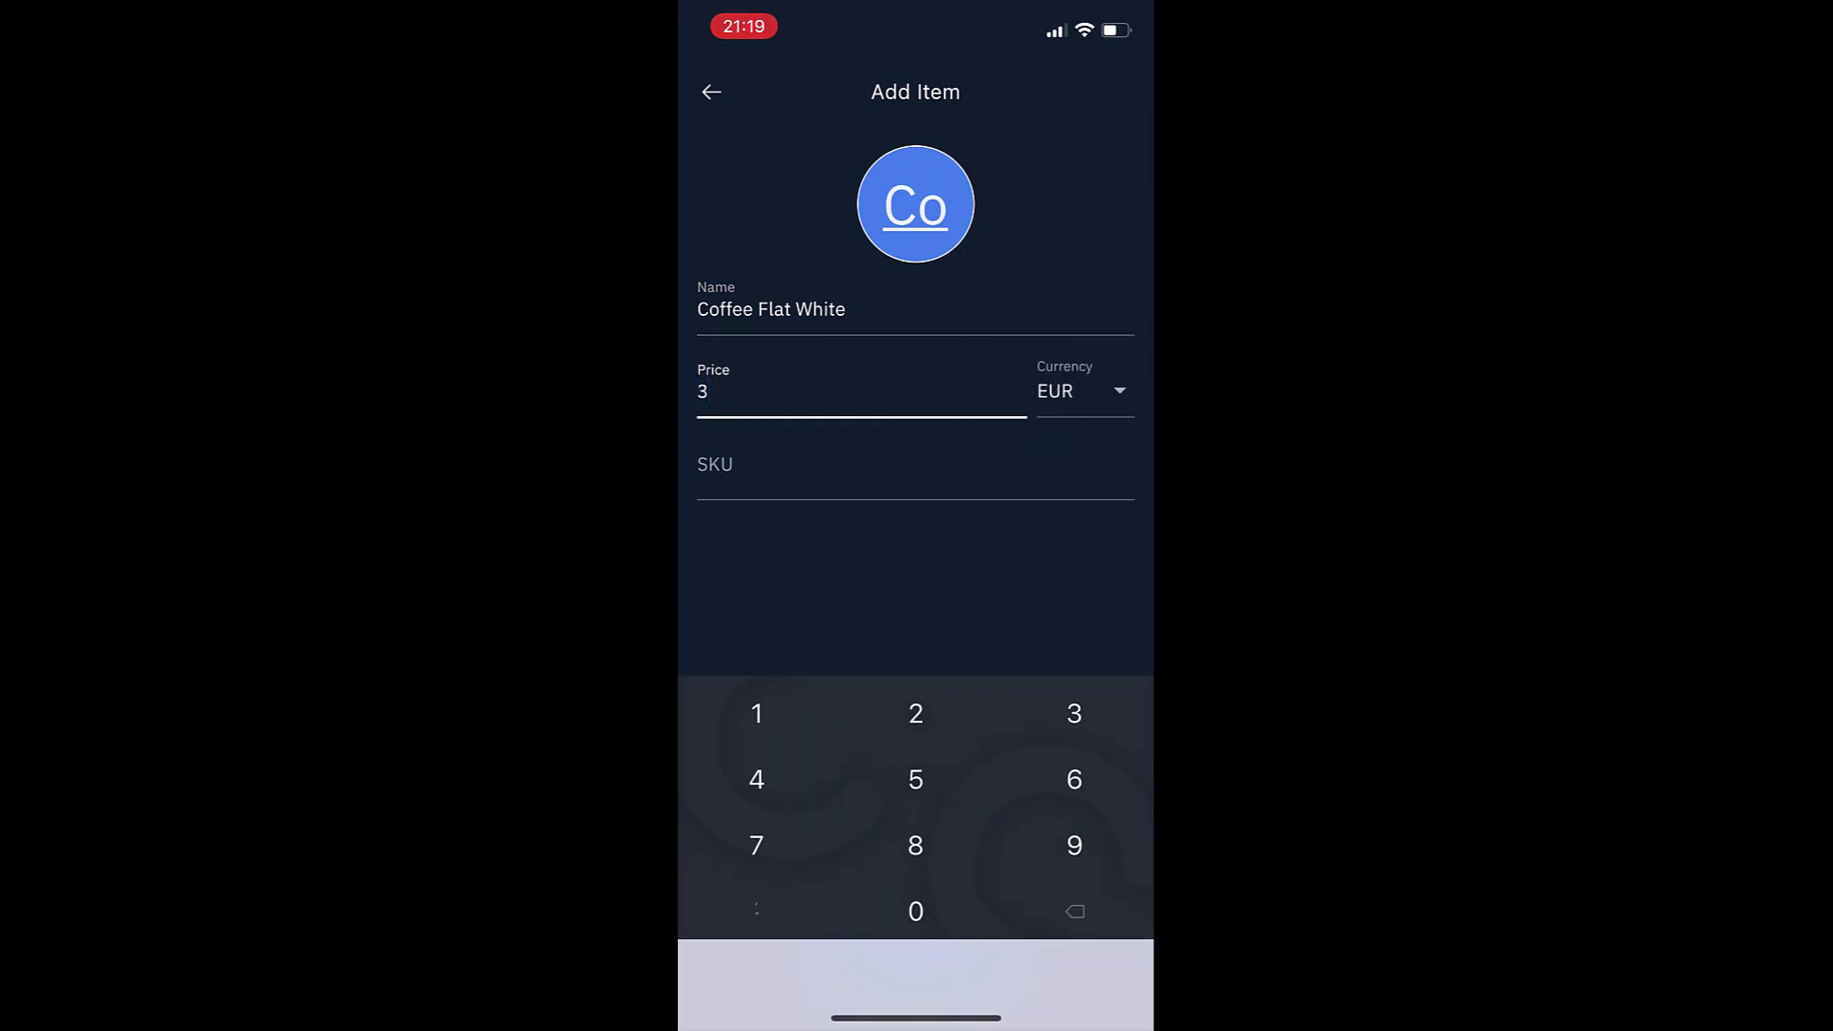
pyautogui.click(726, 468)
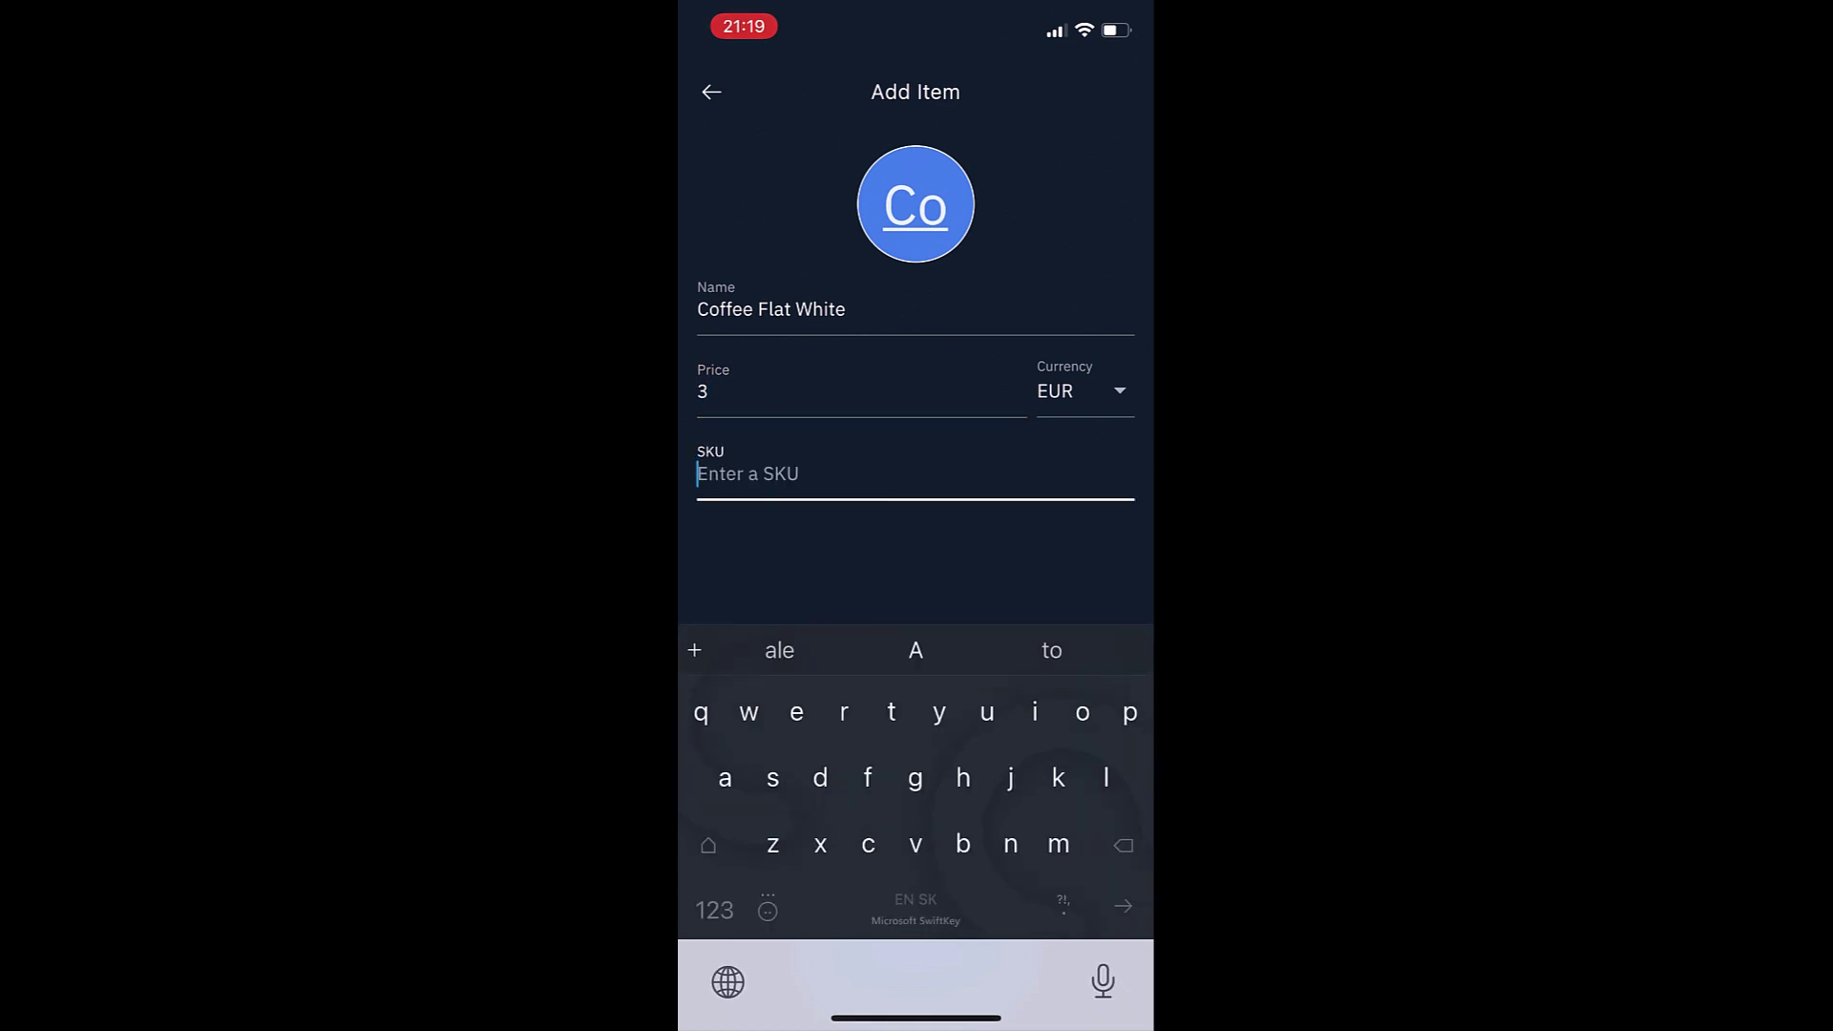
pyautogui.press('Return')
pyautogui.click(917, 949)
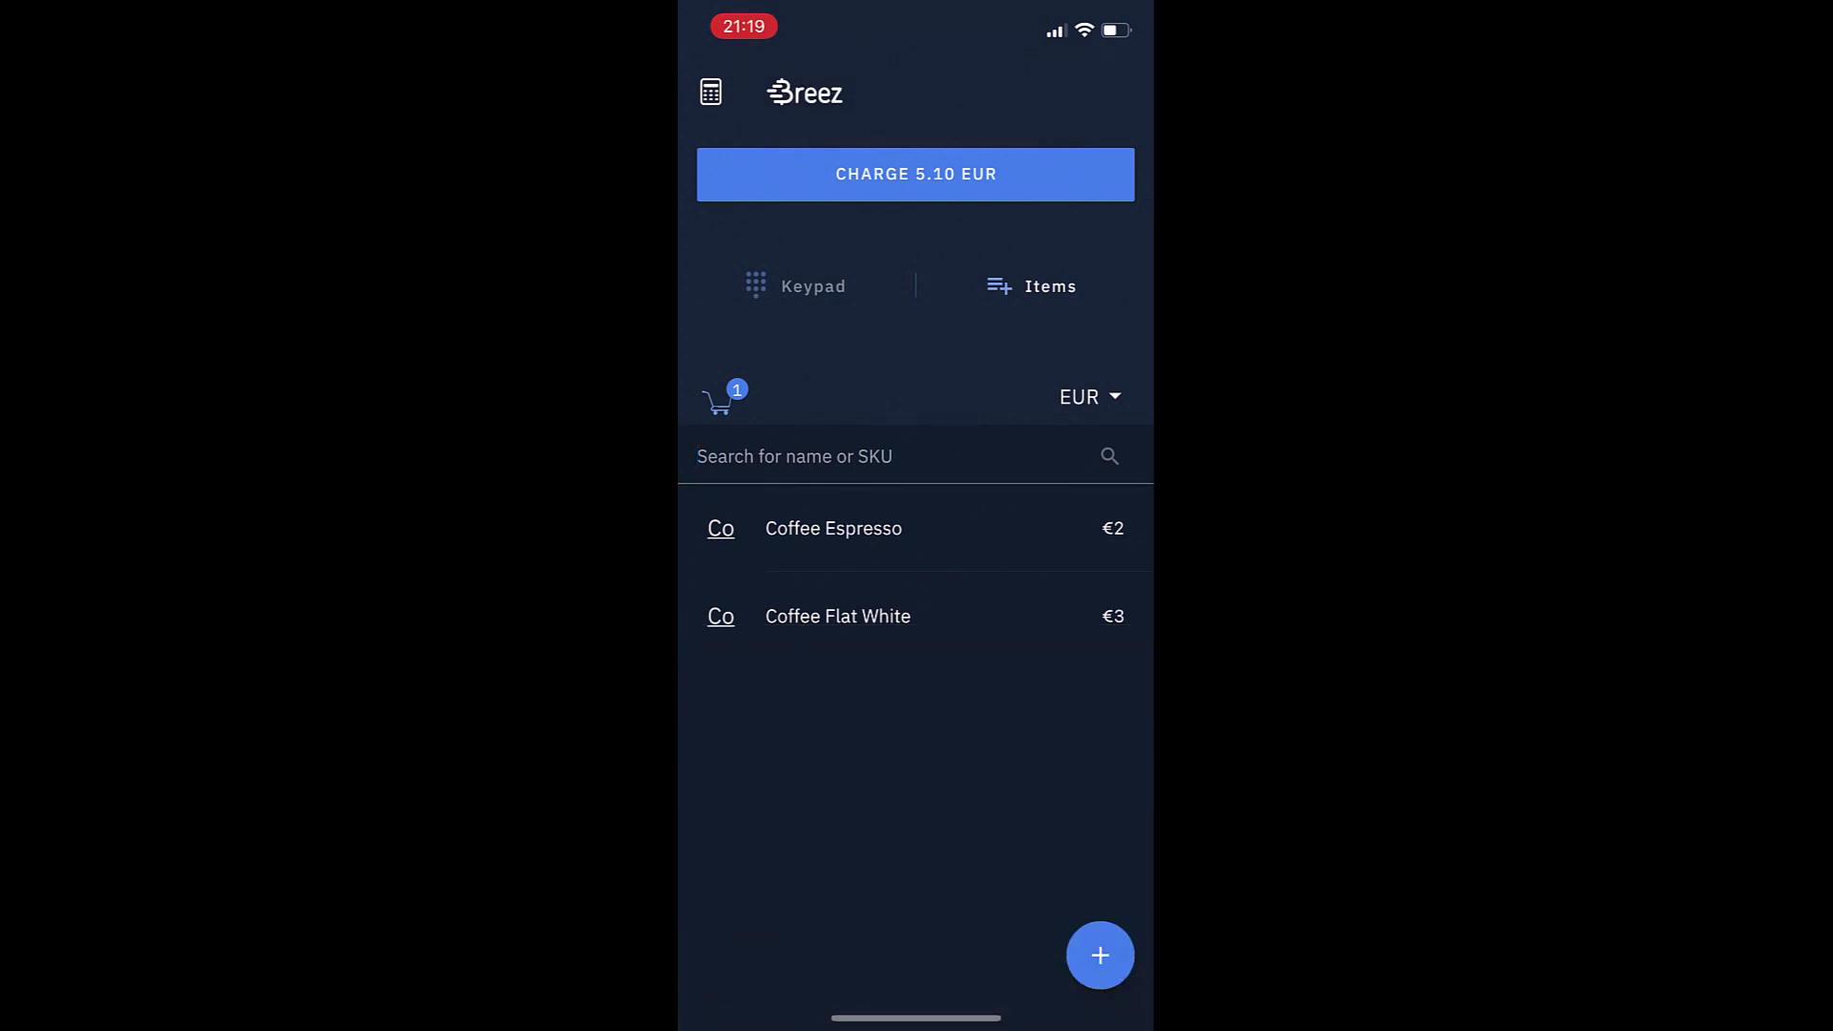
# Add two Coffee Espressos and one Coffee Flat White to the cart.
pyautogui.click(796, 285)
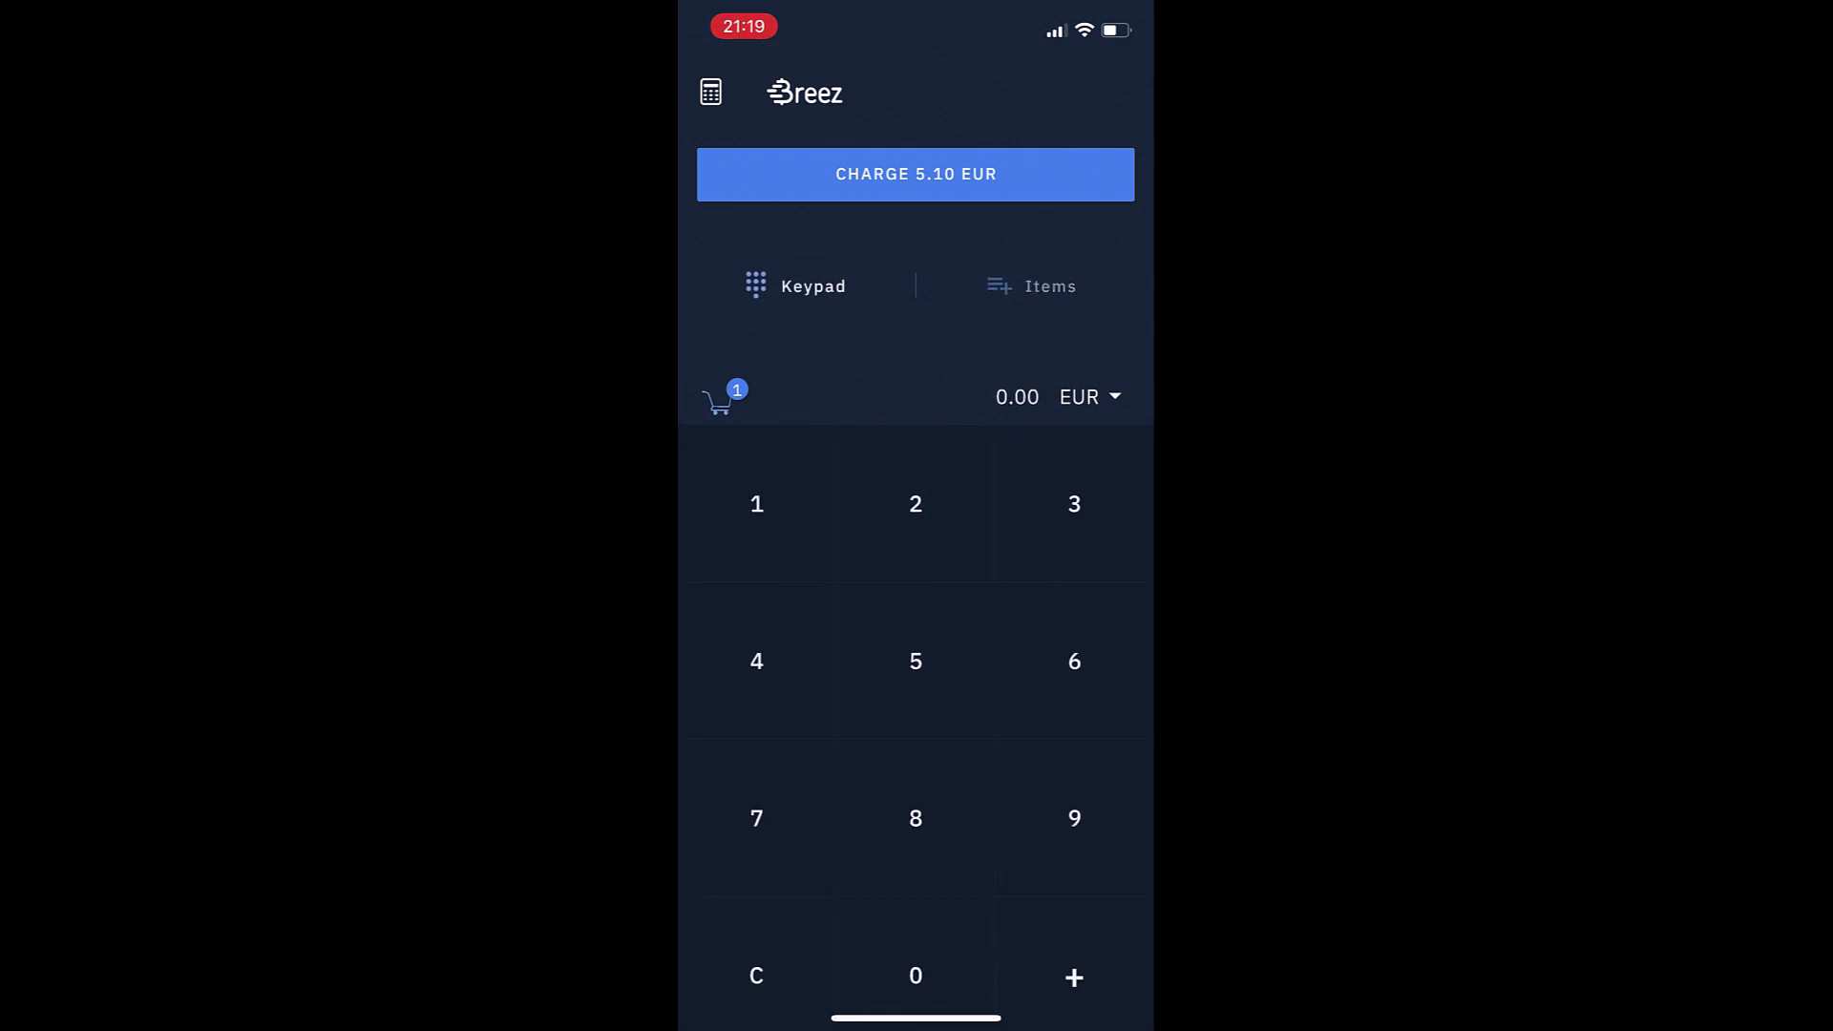
pyautogui.click(1033, 286)
pyautogui.click(833, 528)
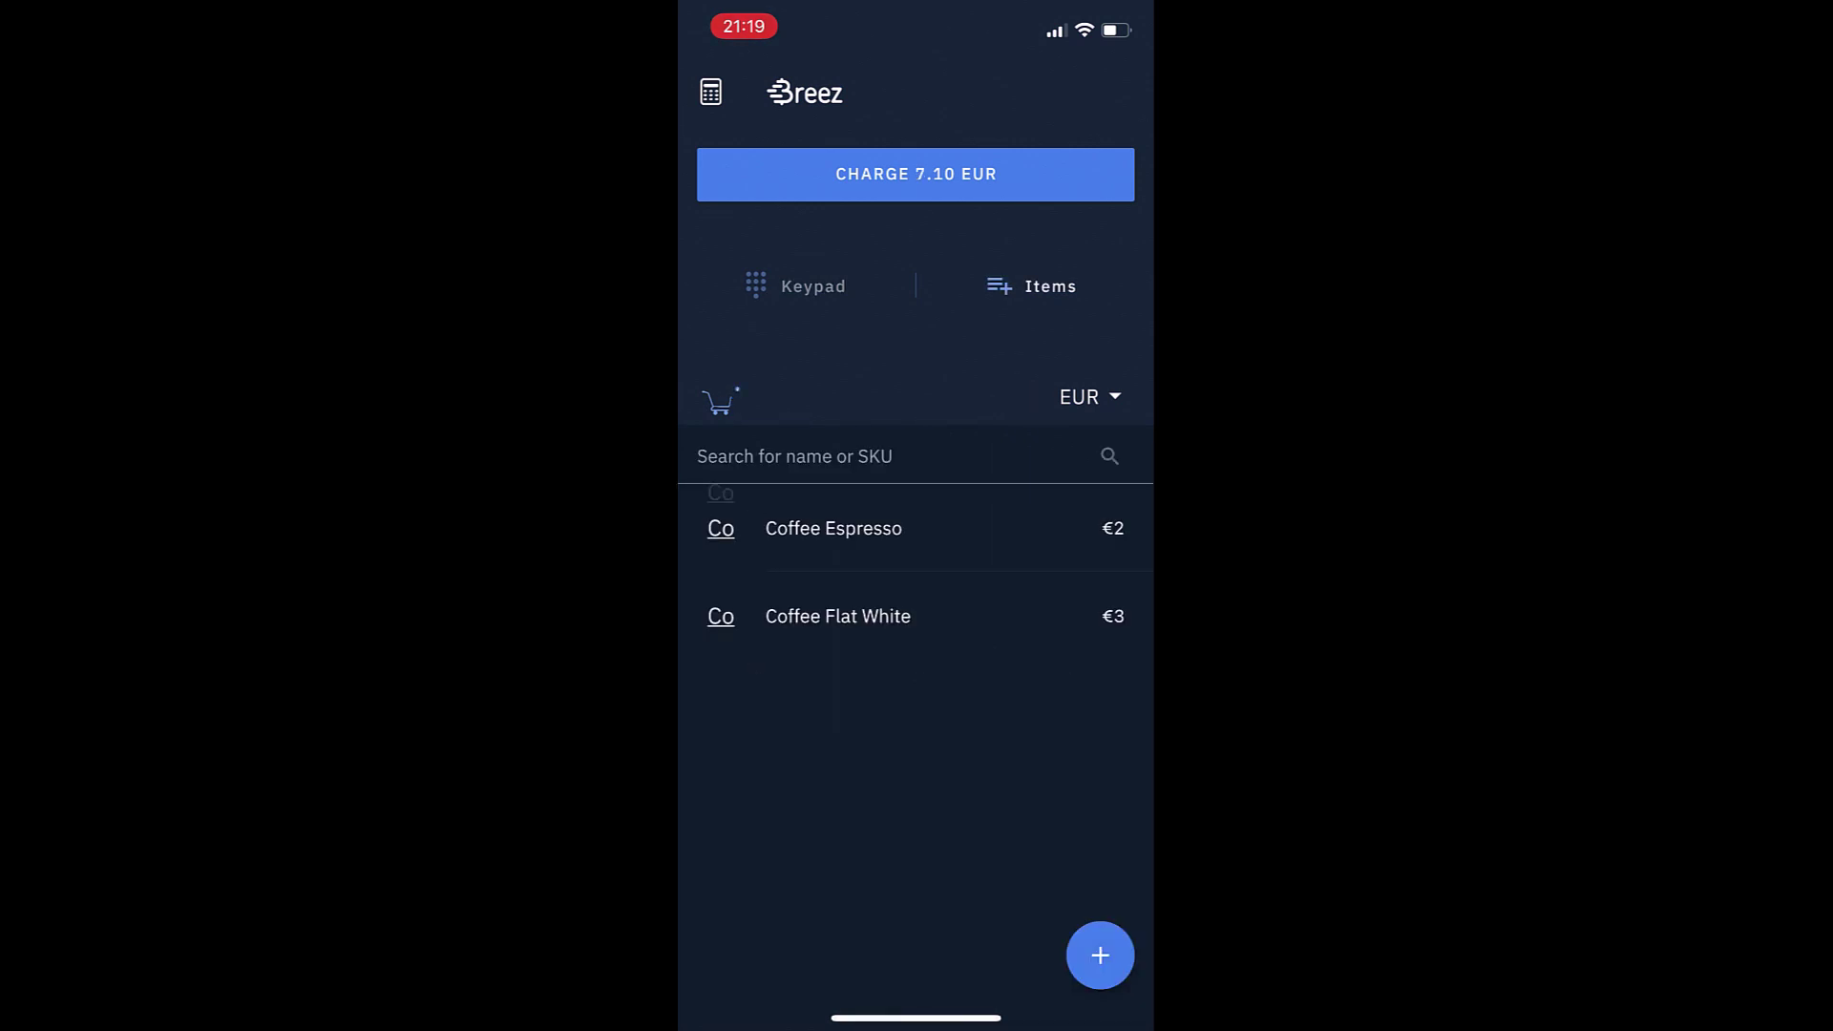
pyautogui.click(833, 528)
pyautogui.click(838, 616)
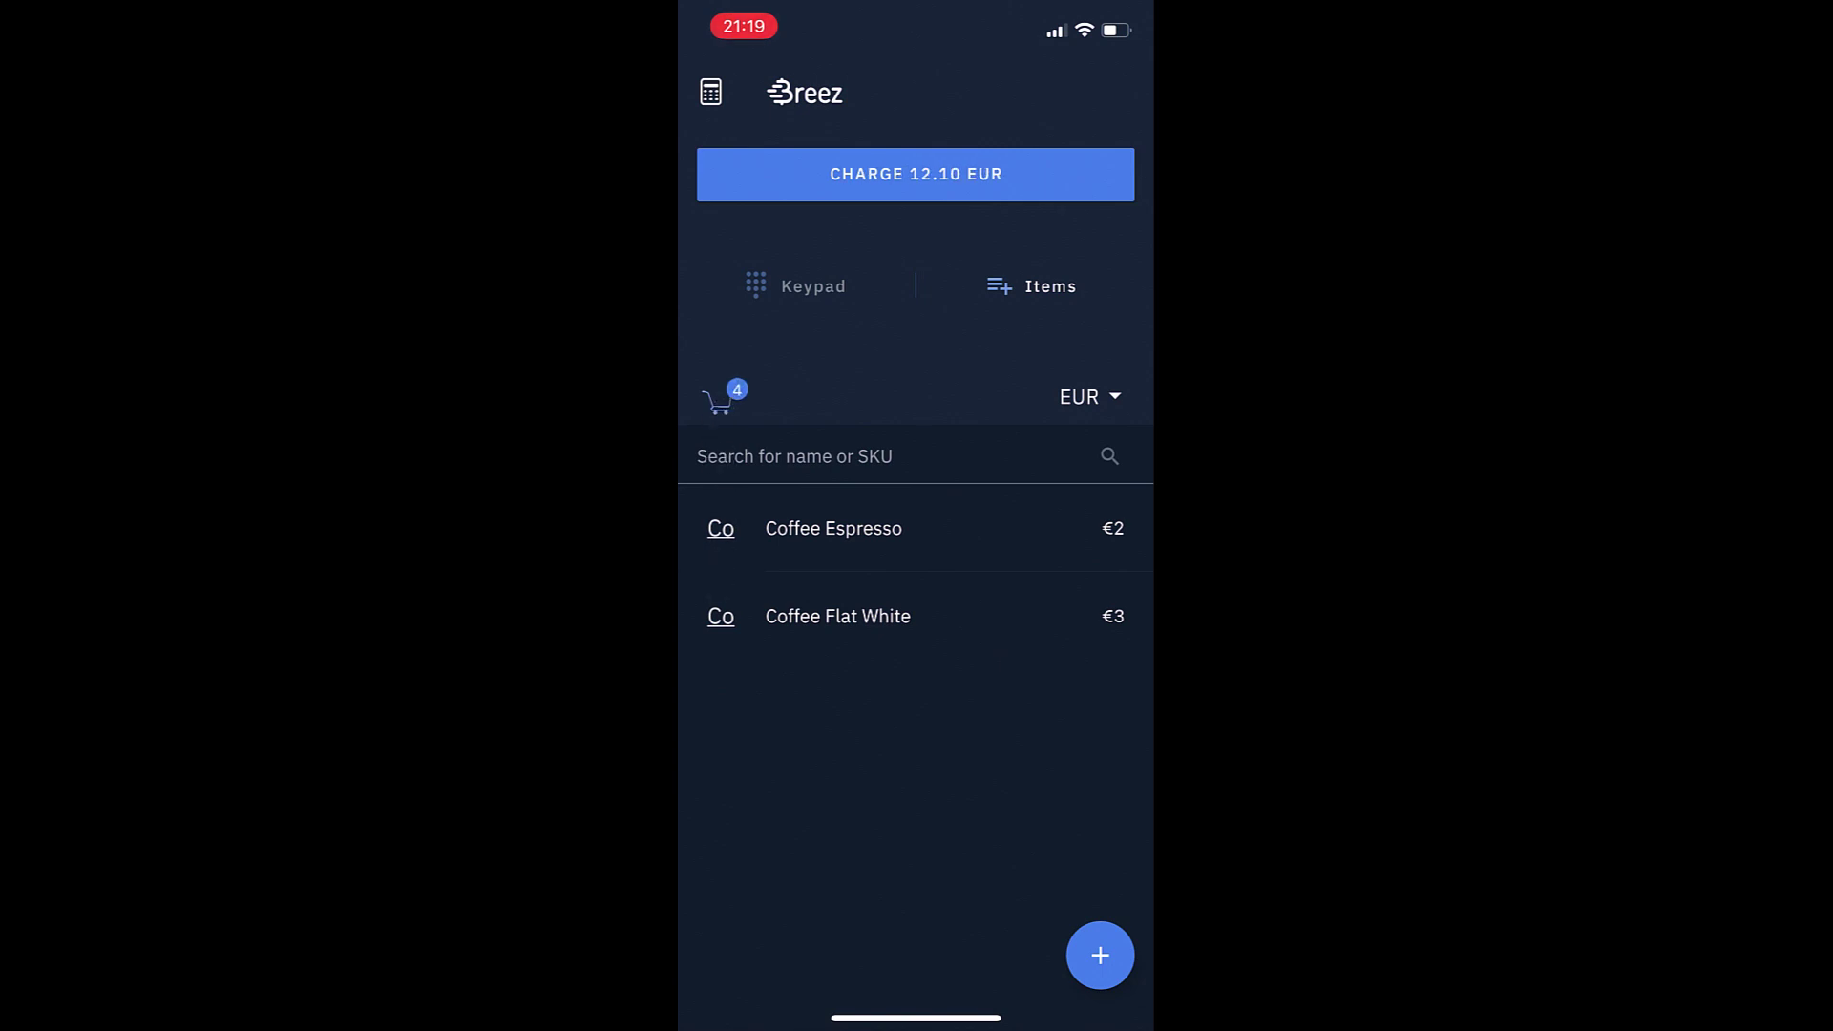
# Remove the €5.10 Item 1 from the current sale, leaving 7.00 EUR.
pyautogui.click(796, 285)
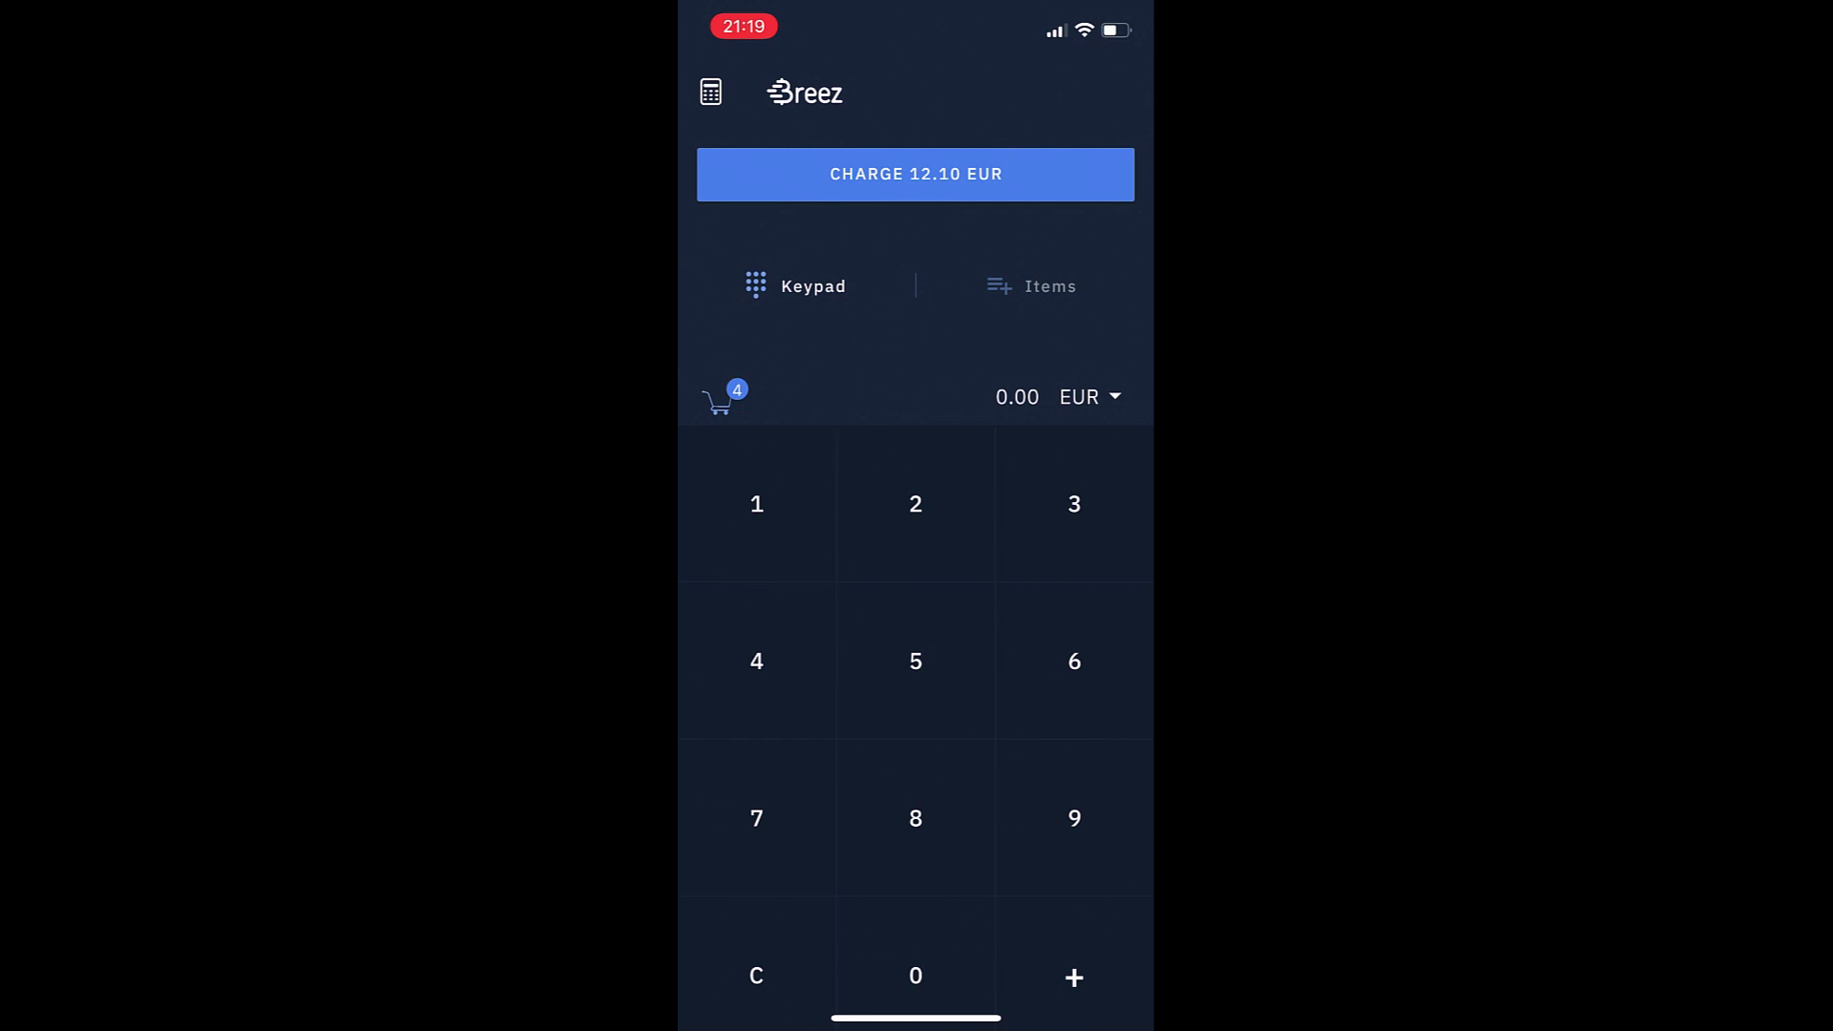
pyautogui.click(1031, 285)
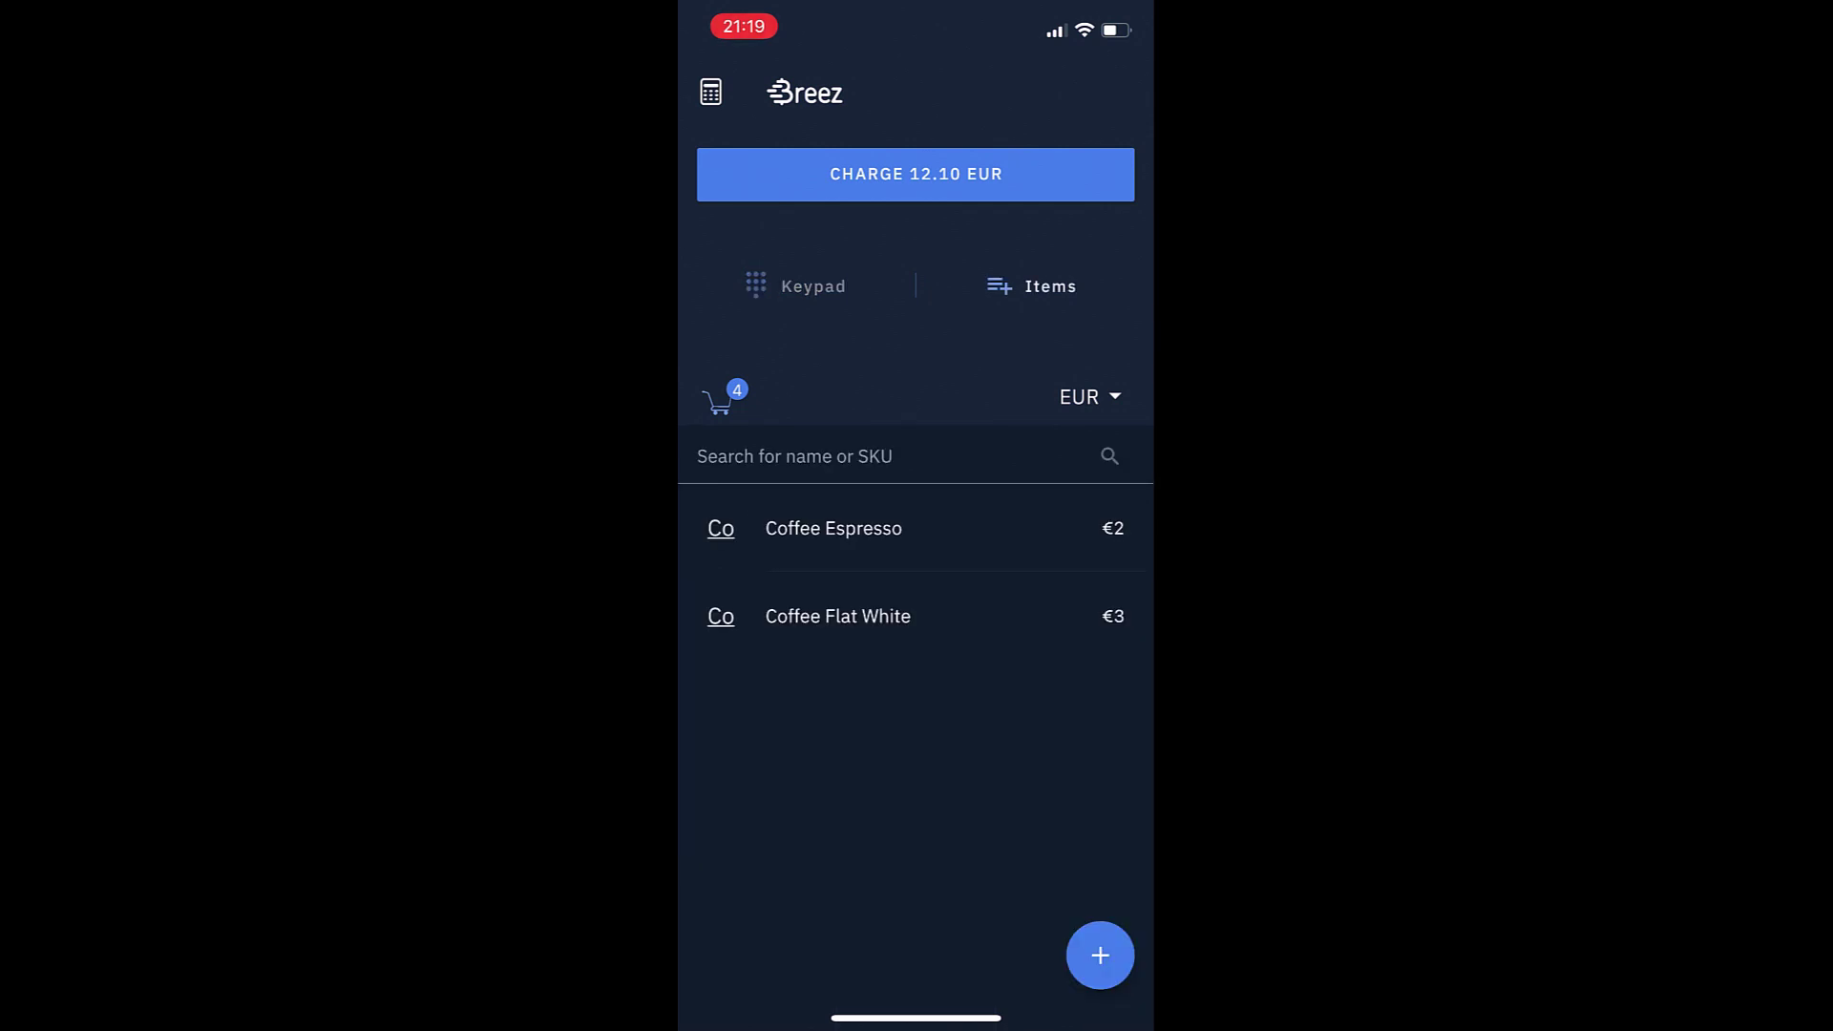
pyautogui.click(718, 400)
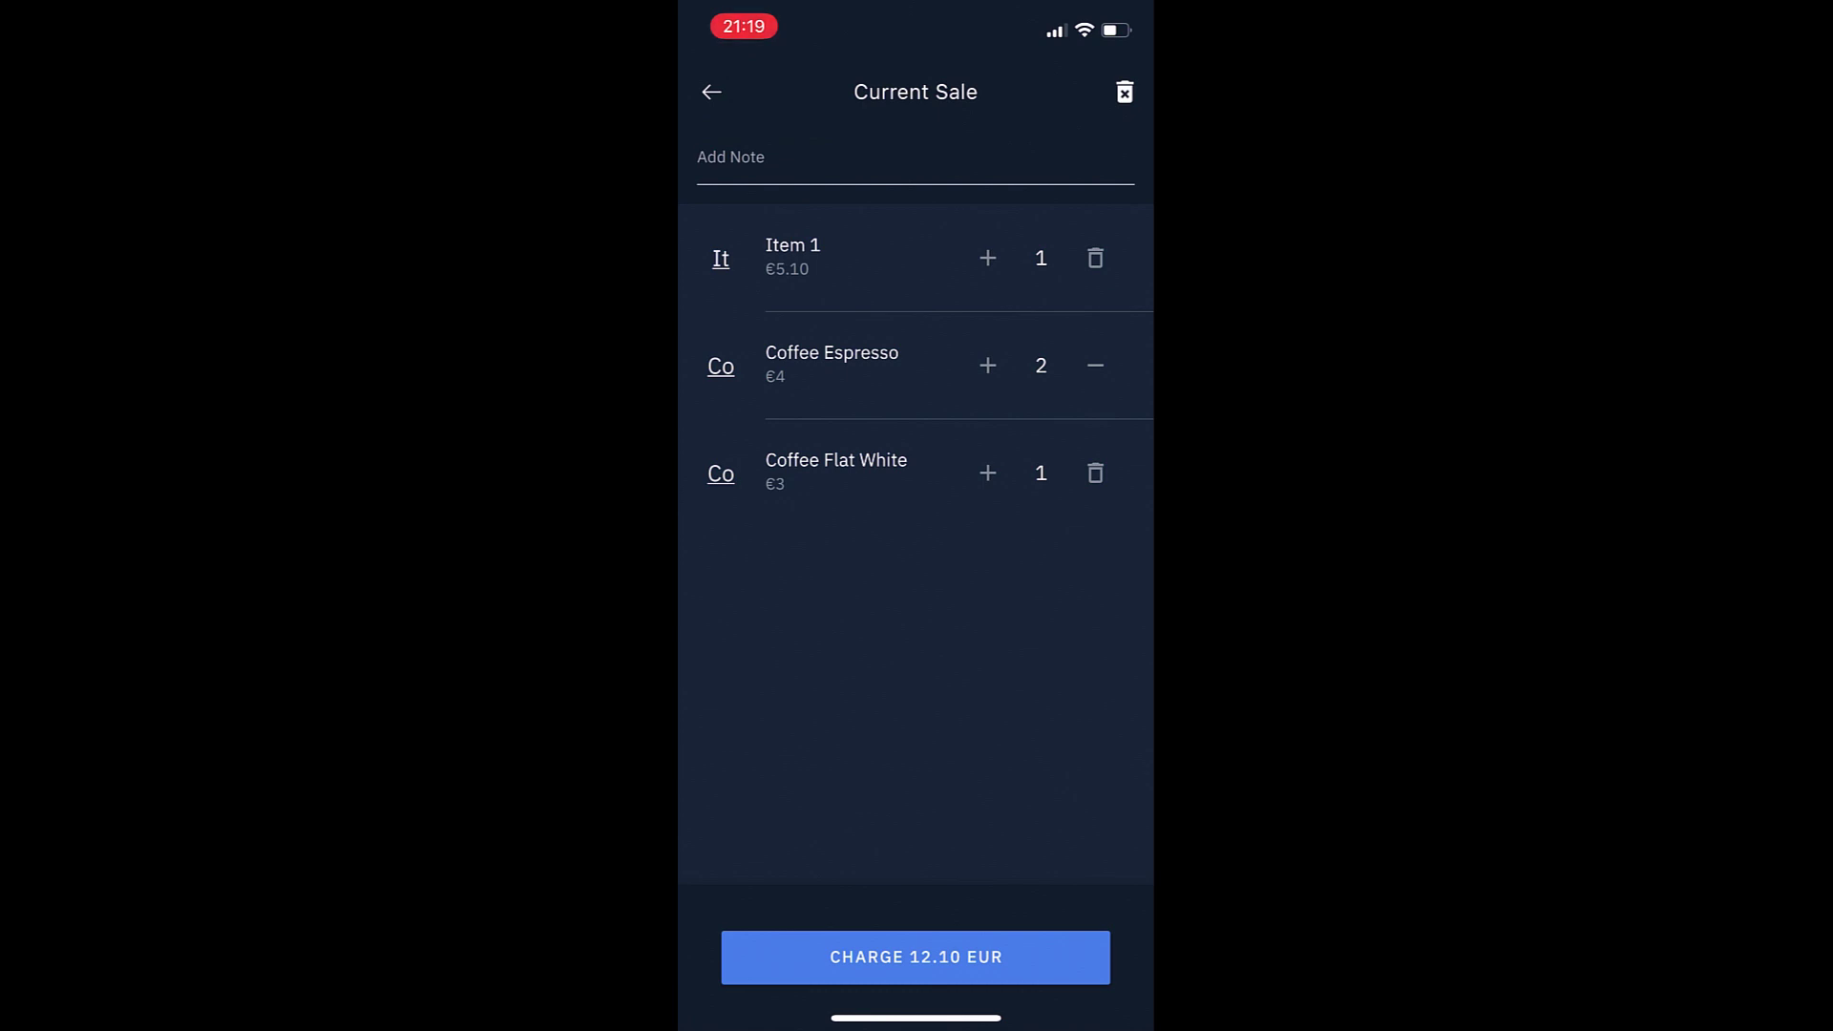
pyautogui.click(1095, 258)
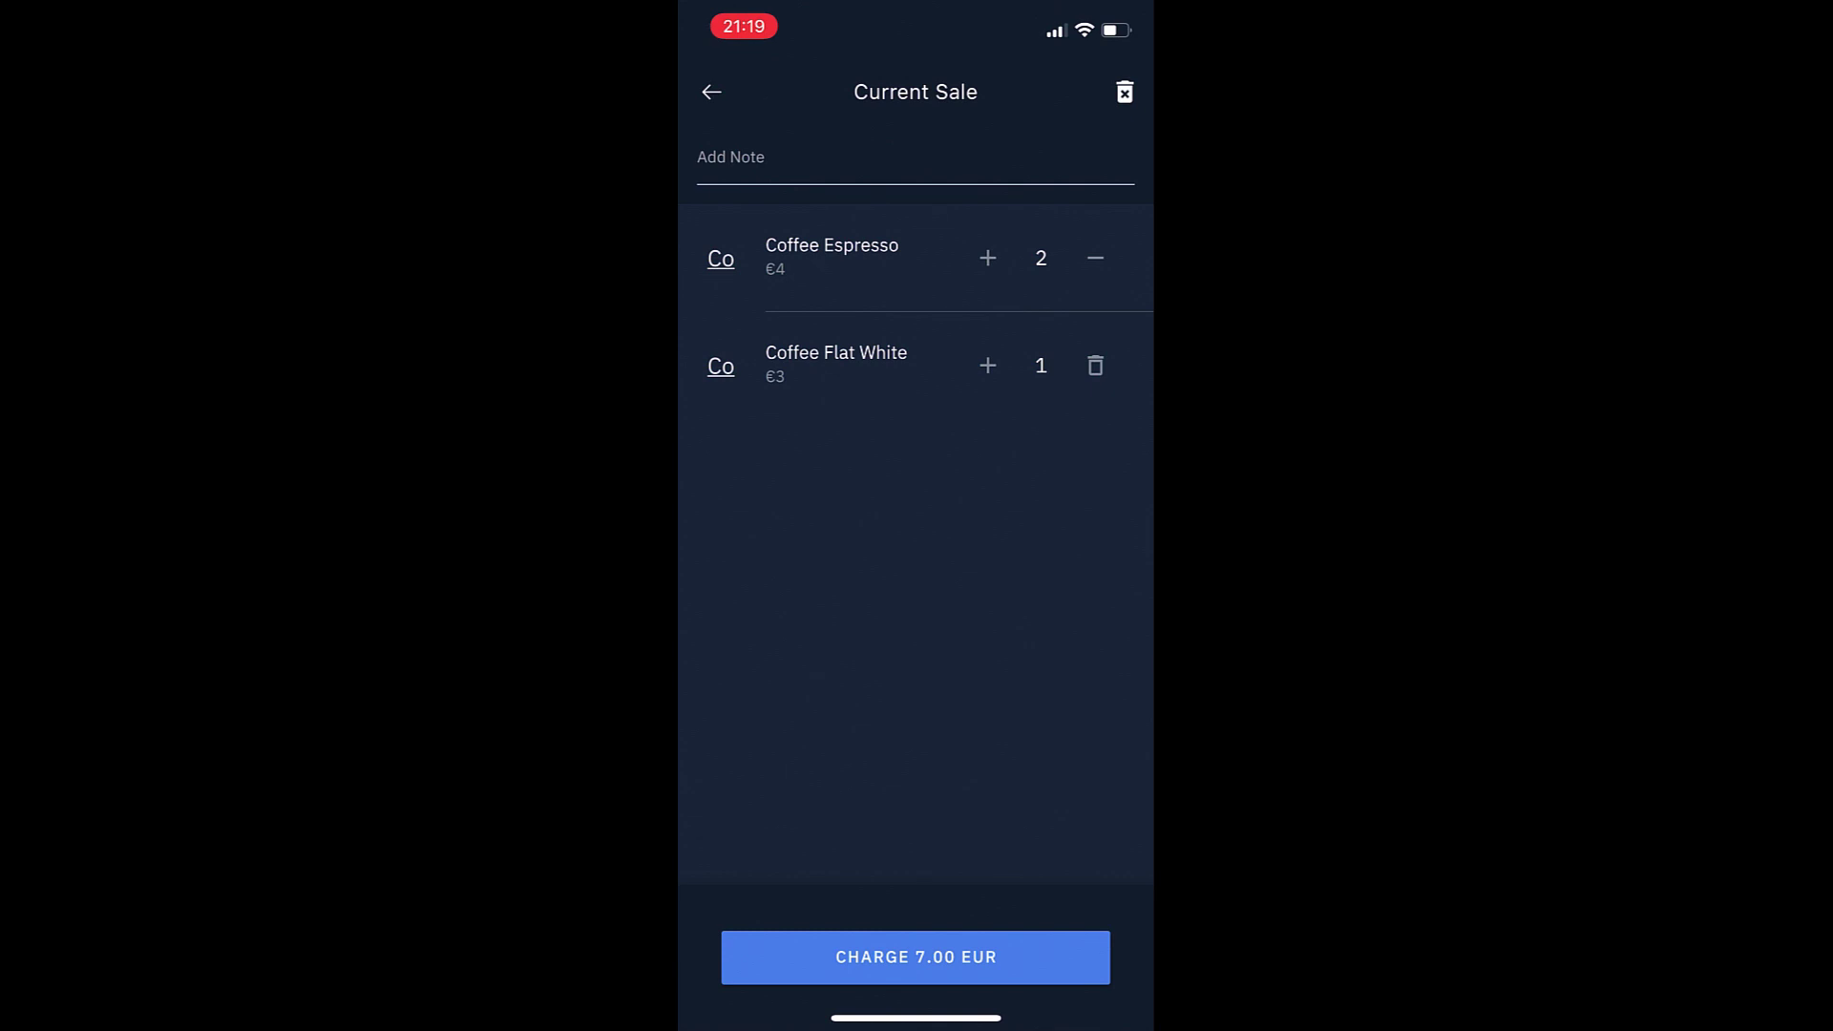
# Enter a 1.23 EUR custom amount and review the 8.23 EUR current sale.
pyautogui.click(711, 91)
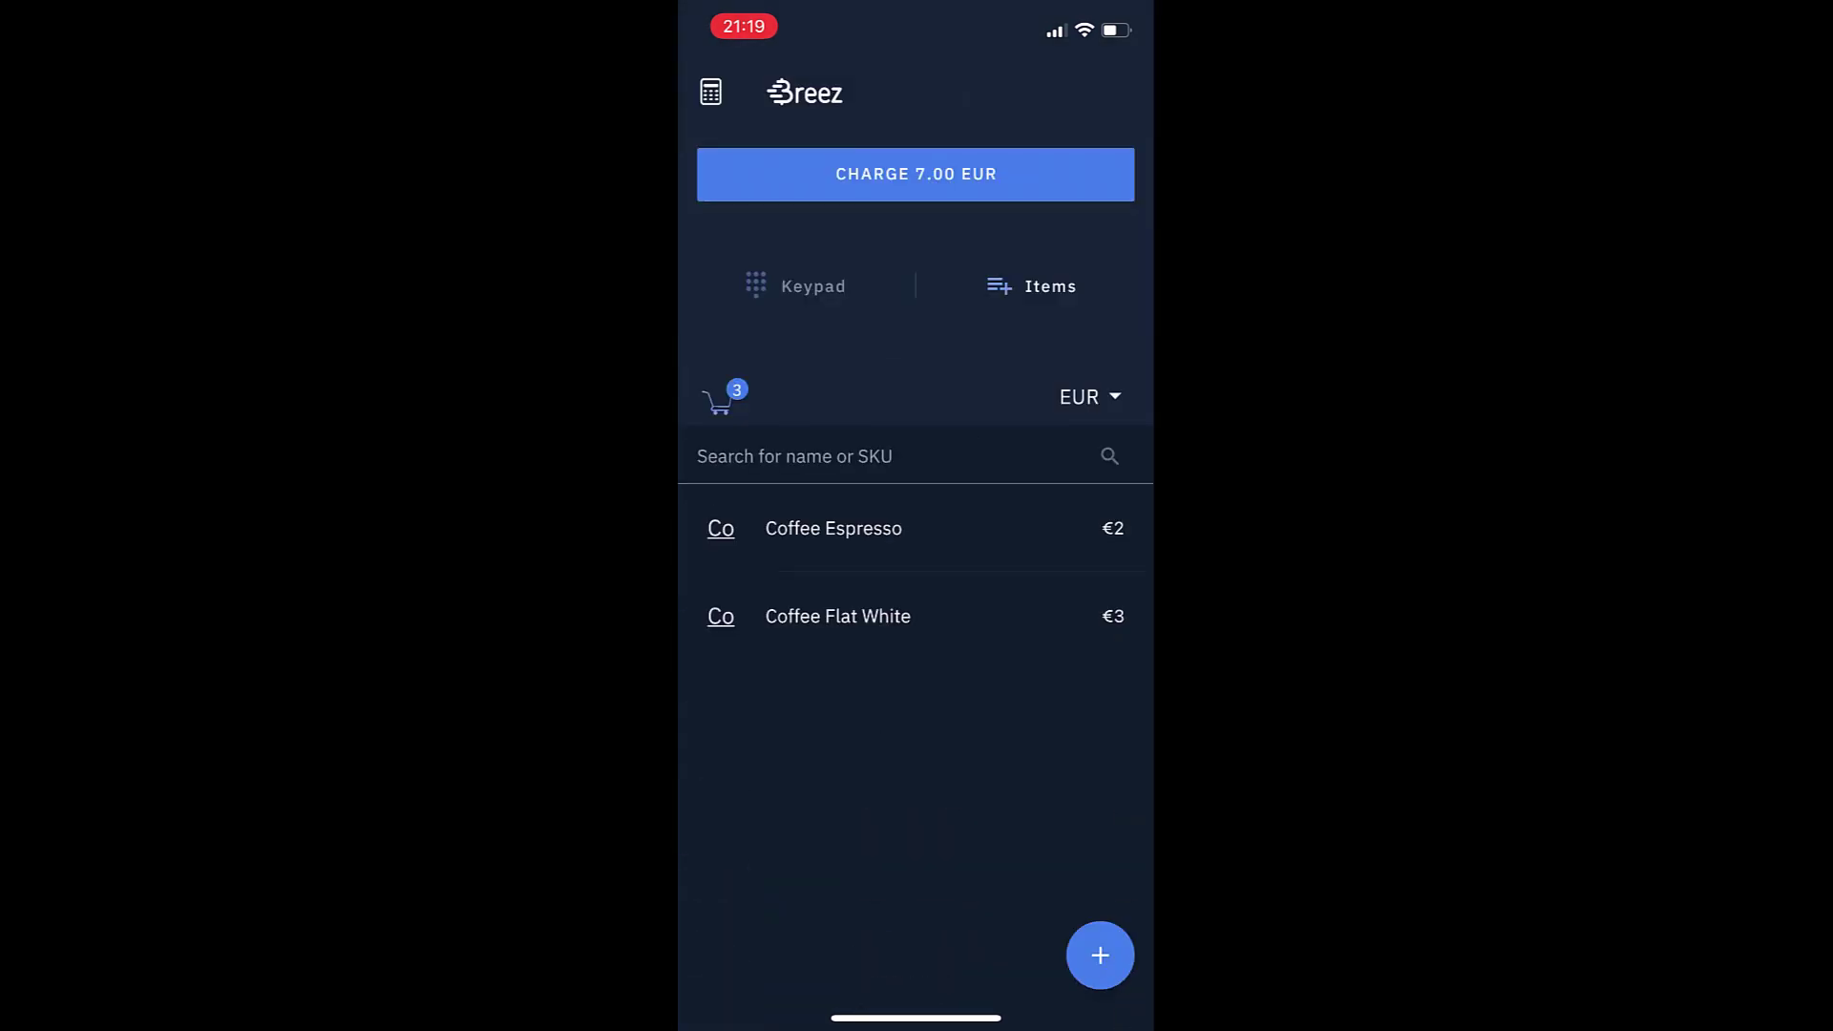
pyautogui.click(795, 285)
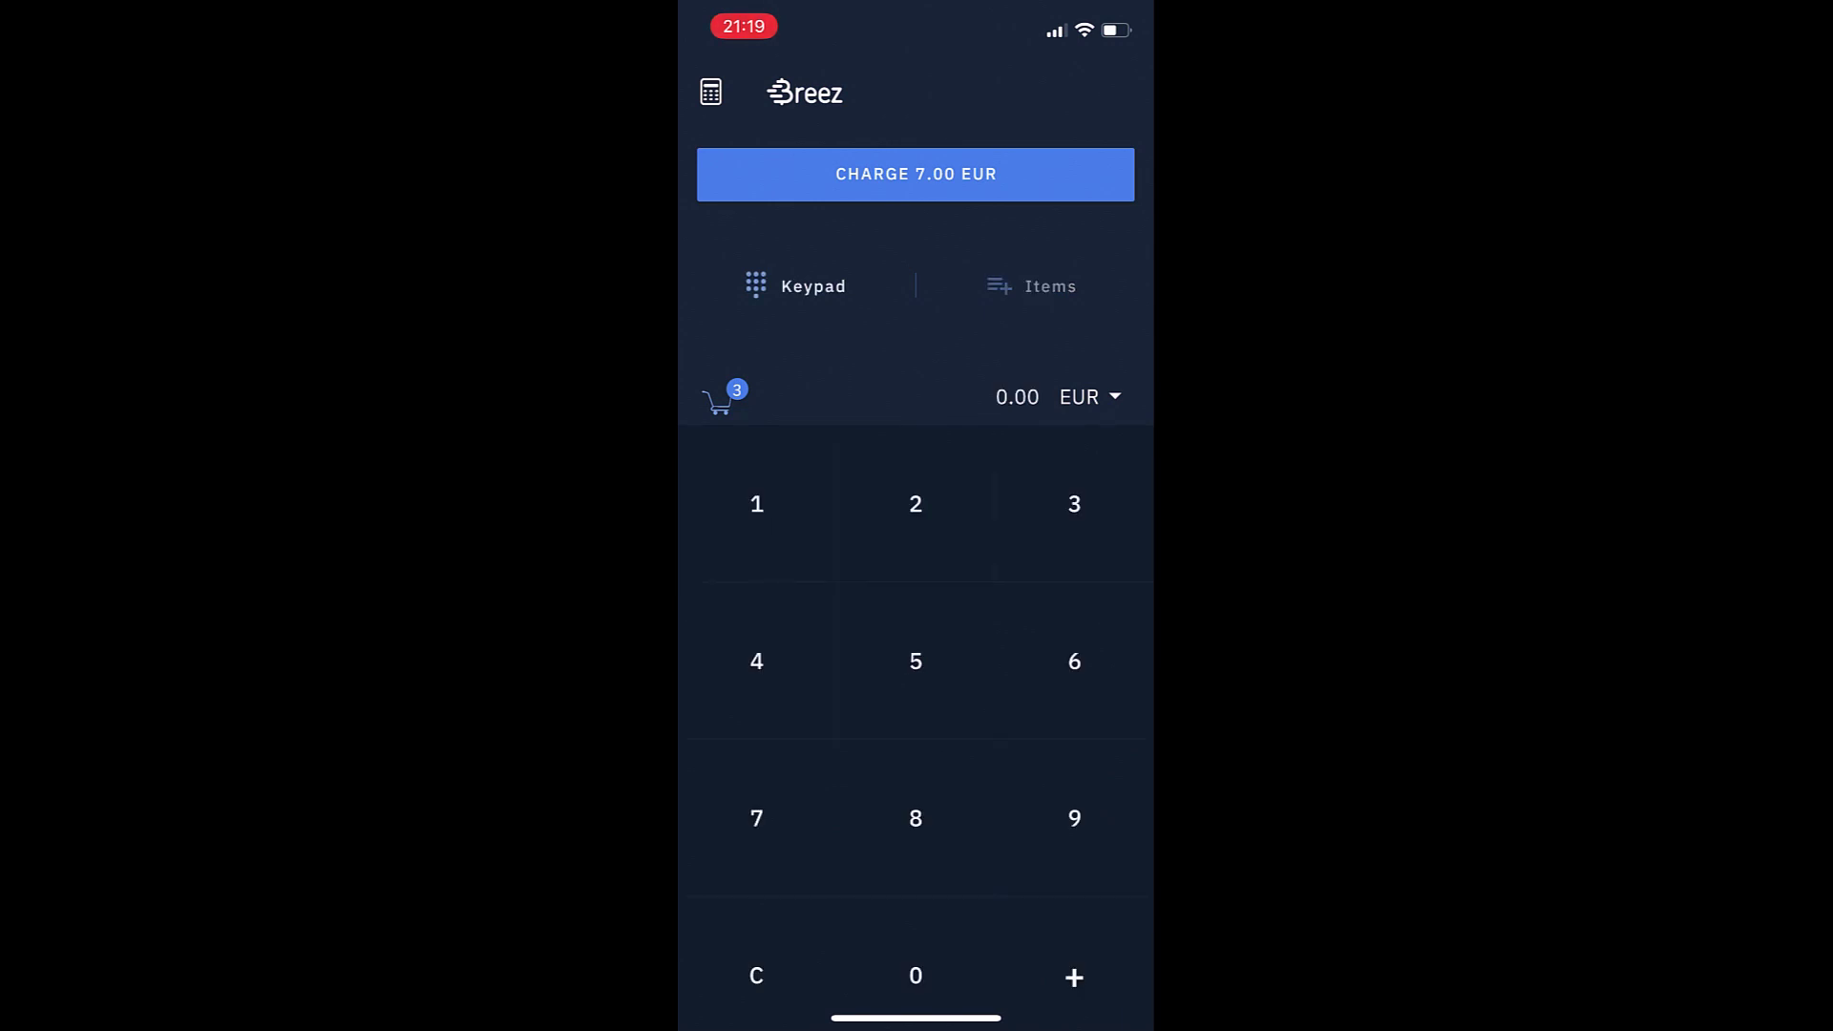
pyautogui.click(756, 503)
pyautogui.click(916, 503)
pyautogui.click(1074, 503)
pyautogui.click(1031, 286)
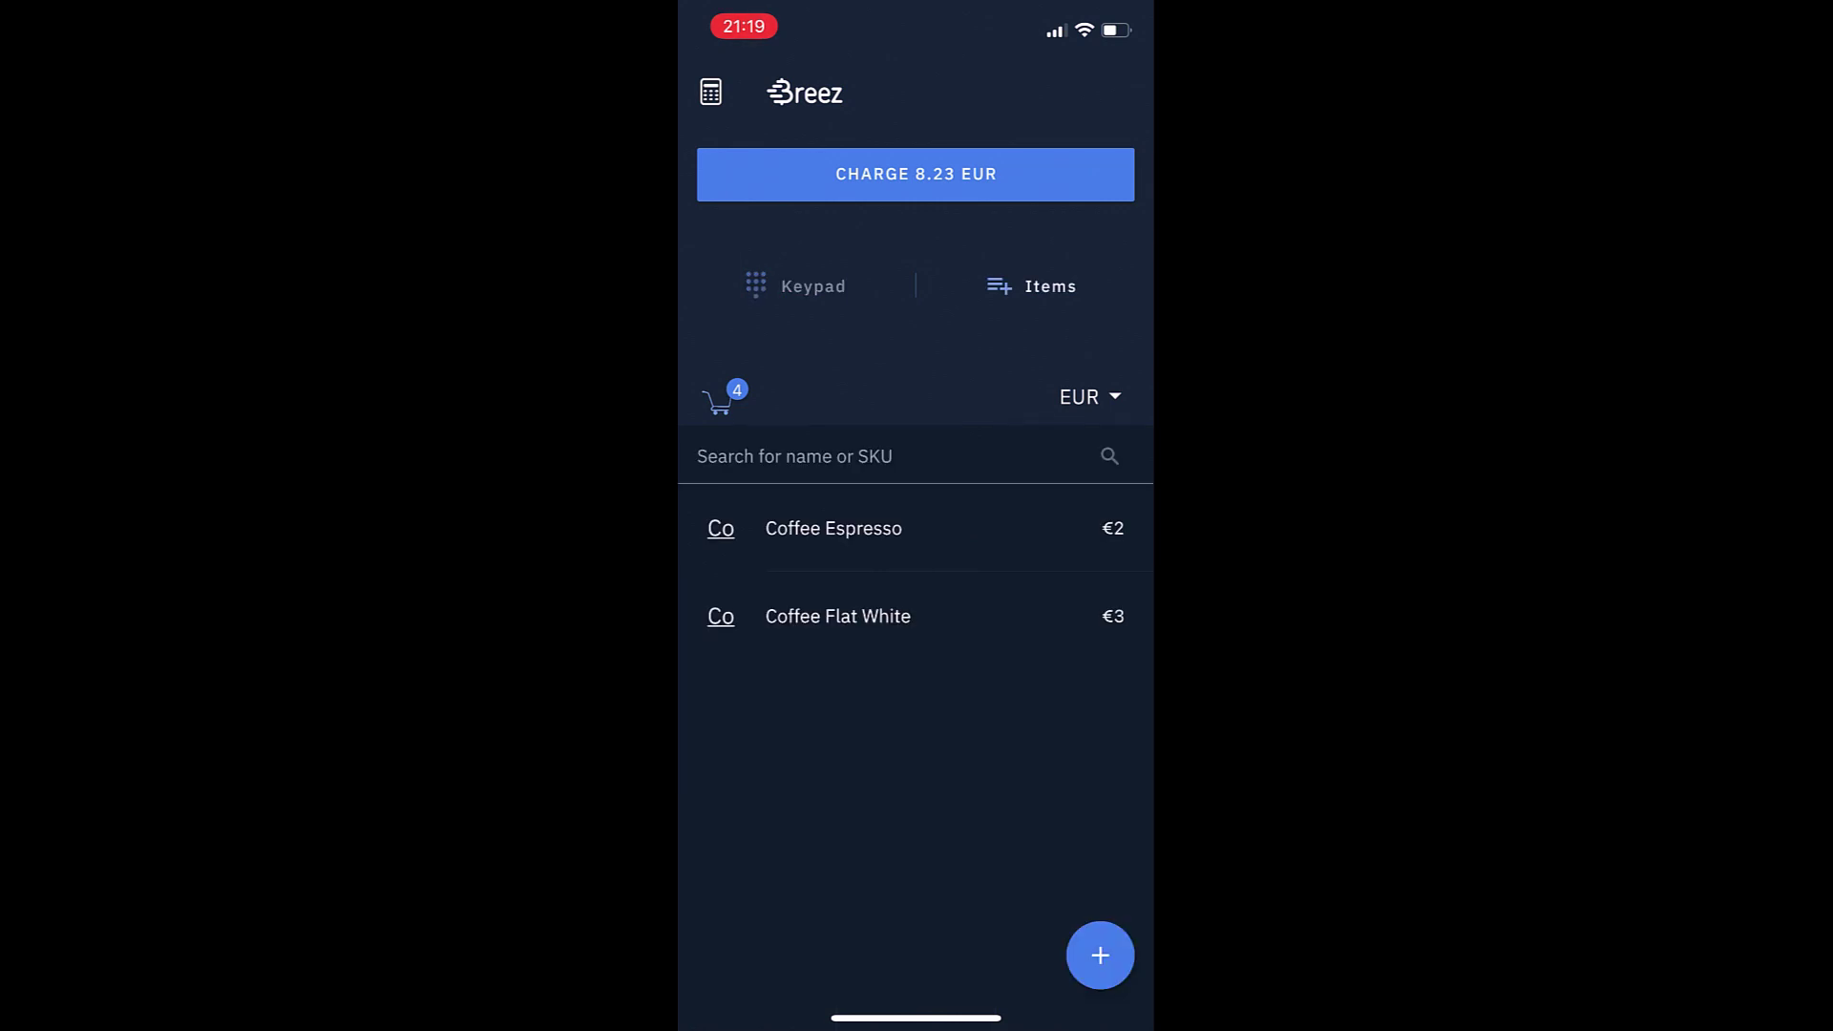
pyautogui.click(795, 286)
pyautogui.click(719, 399)
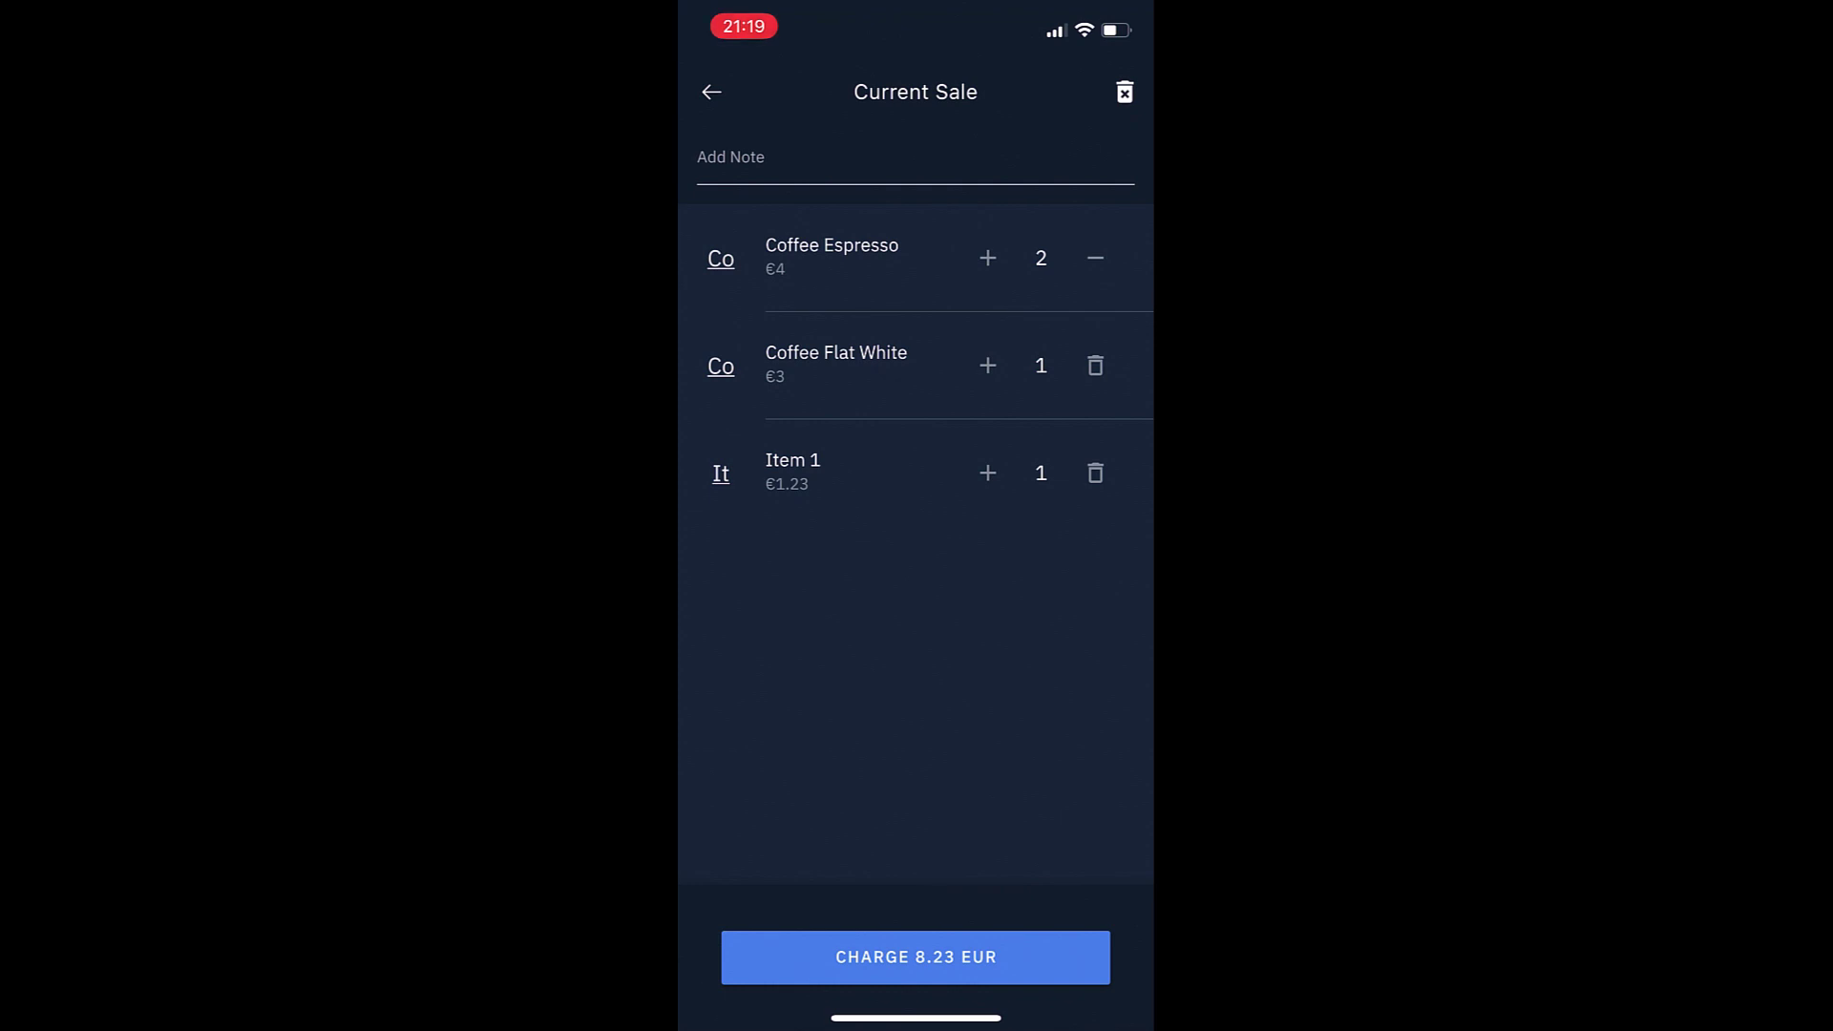
# Reduce Coffee Espresso to one, charge 6.23 EUR by QR, and preview the receipt.
pyautogui.click(1095, 257)
pyautogui.click(991, 956)
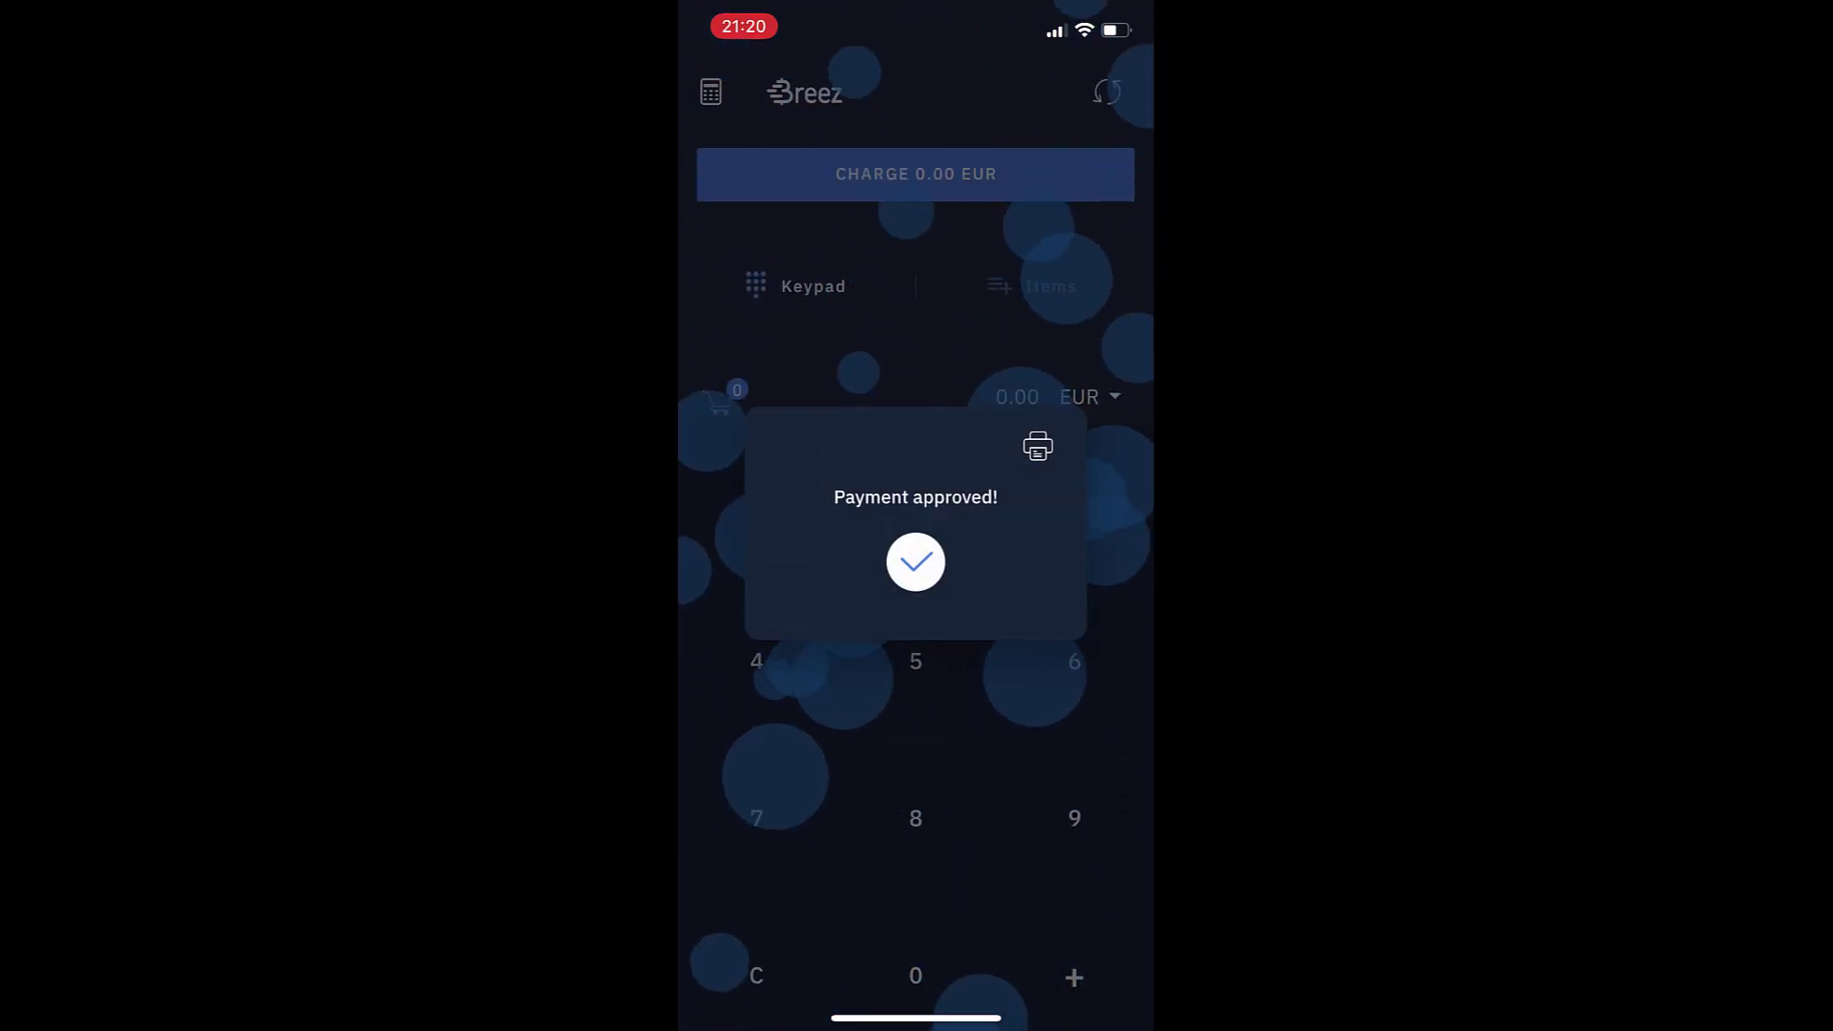
pyautogui.click(1038, 445)
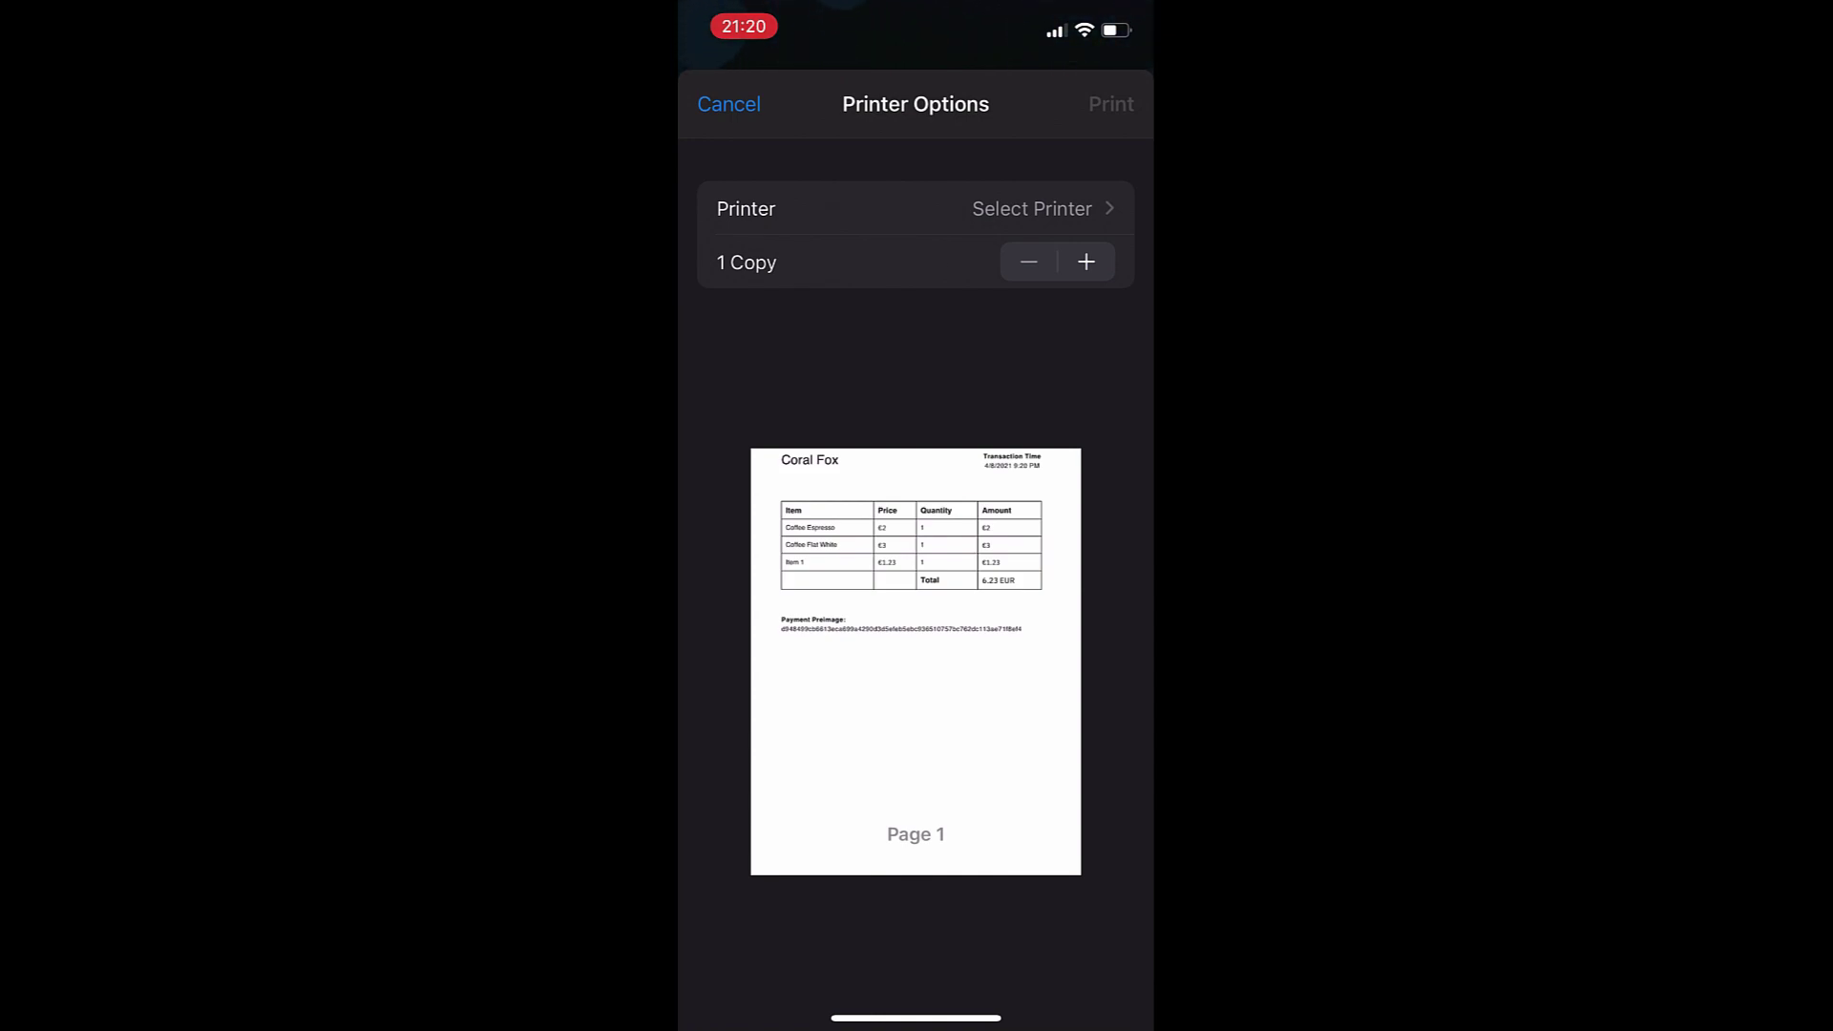